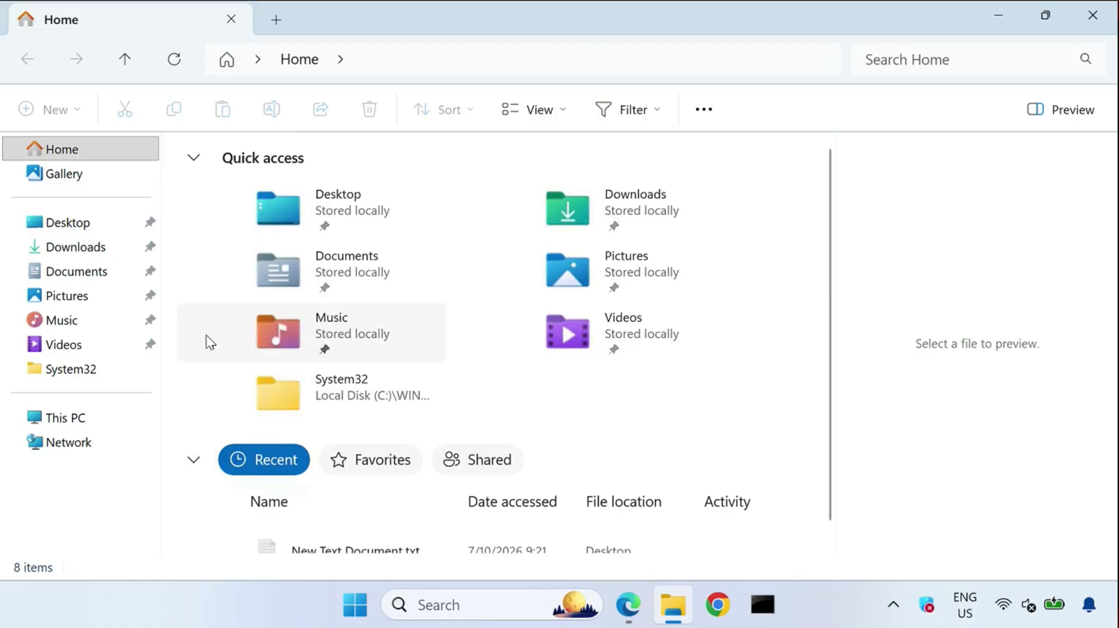
Close the open This PC window, reopen File Explorer and go to This PC
{"action": "left_click", "coordinate": [89, 416]}
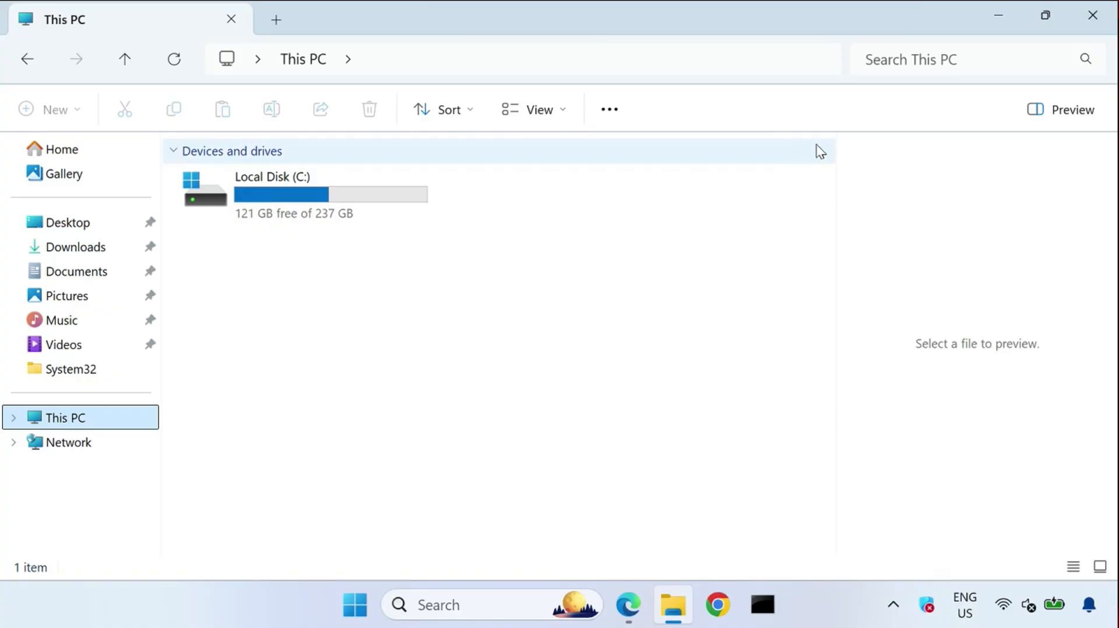
{"action": "left_click", "coordinate": [1106, 26]}
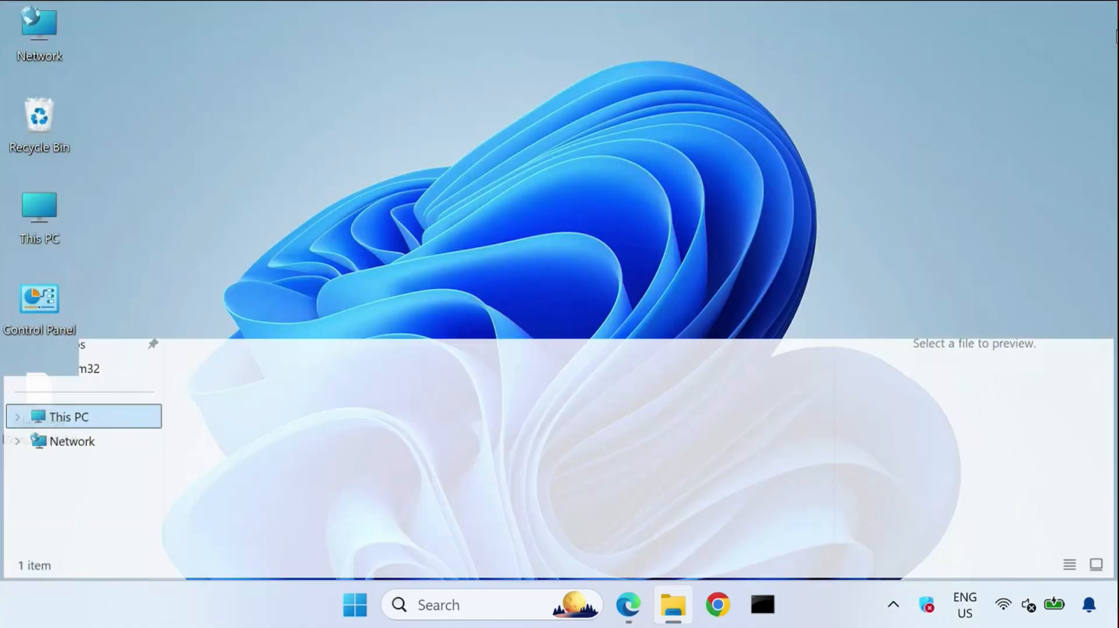
{"action": "left_click", "coordinate": [356, 609]}
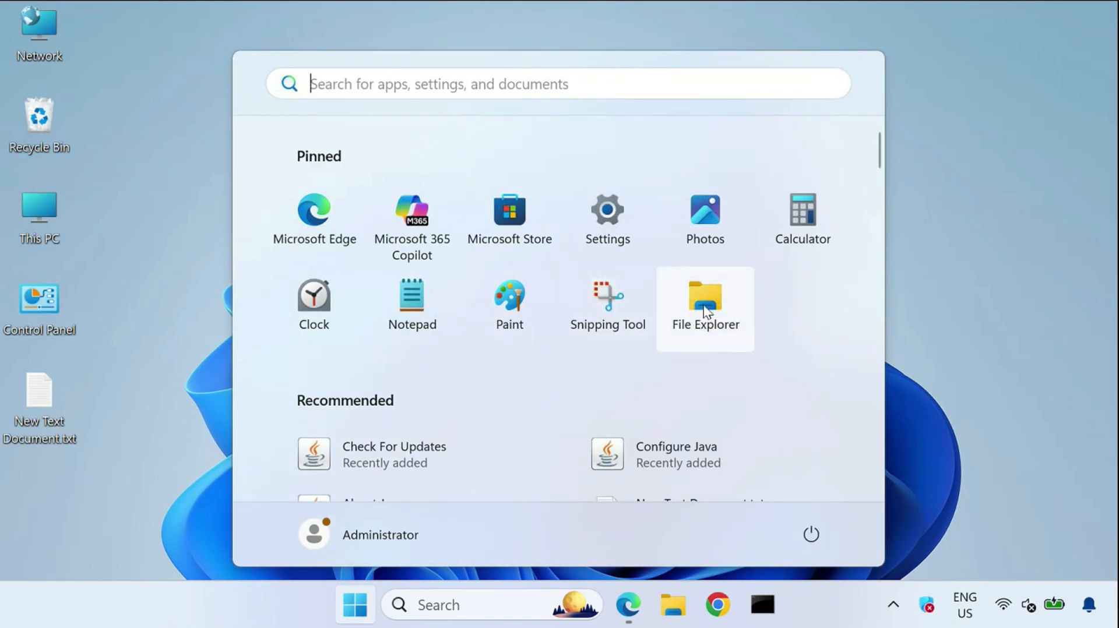
{"action": "left_click", "coordinate": [705, 305]}
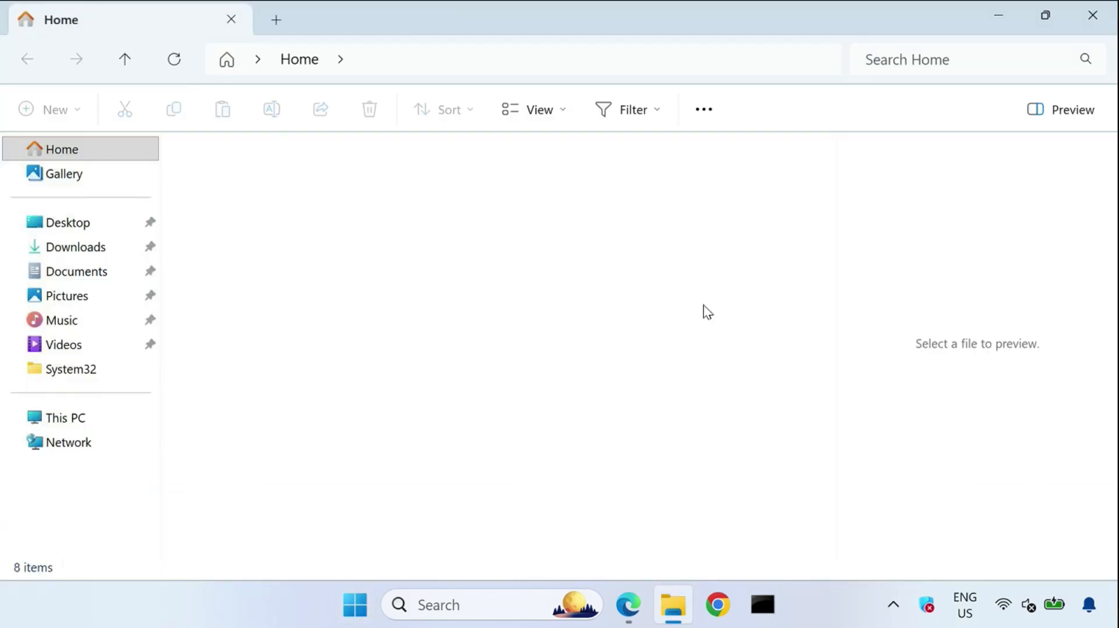
{"action": "left_click", "coordinate": [81, 426]}
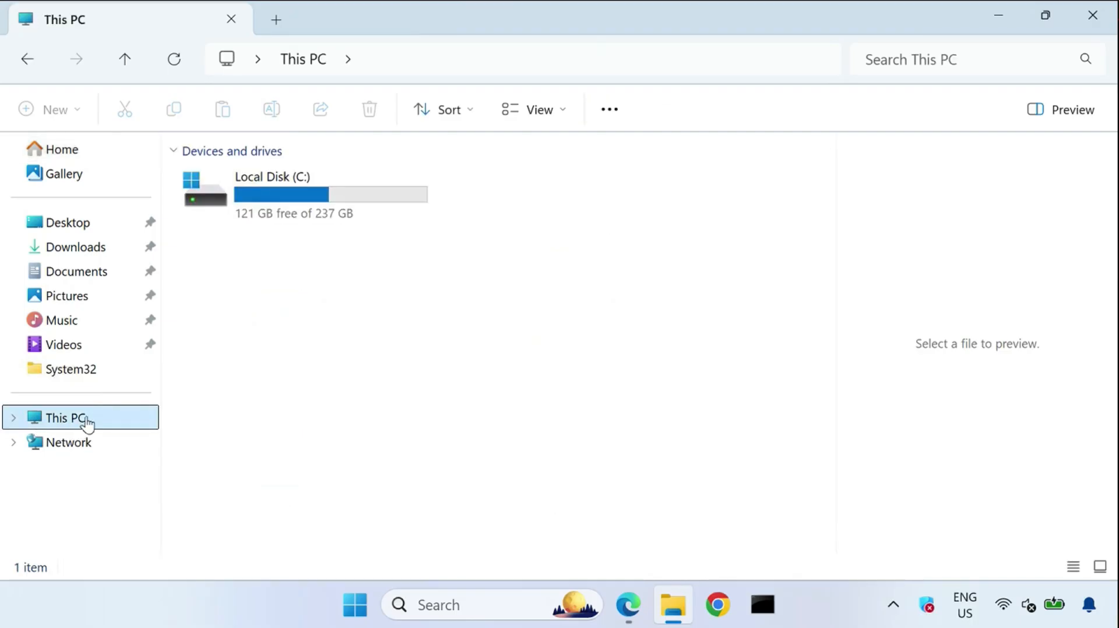
Open the Administrator profile folder inside Users on Local Disk (C:), checking the signed-in account name
{"action": "double_click", "coordinate": [316, 202]}
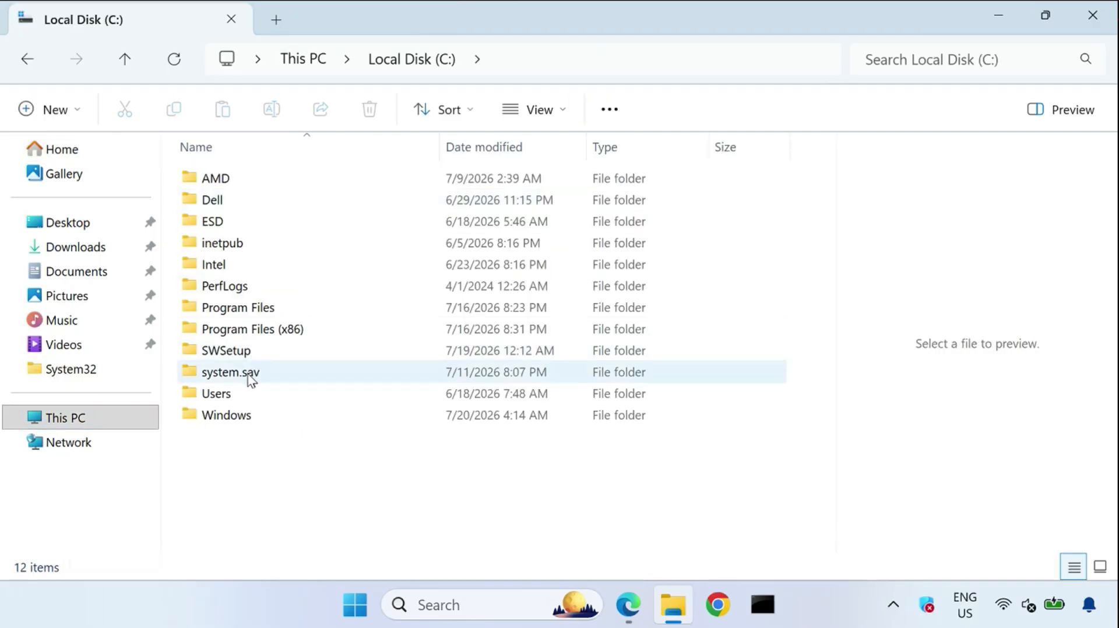
{"action": "left_click", "coordinate": [228, 401]}
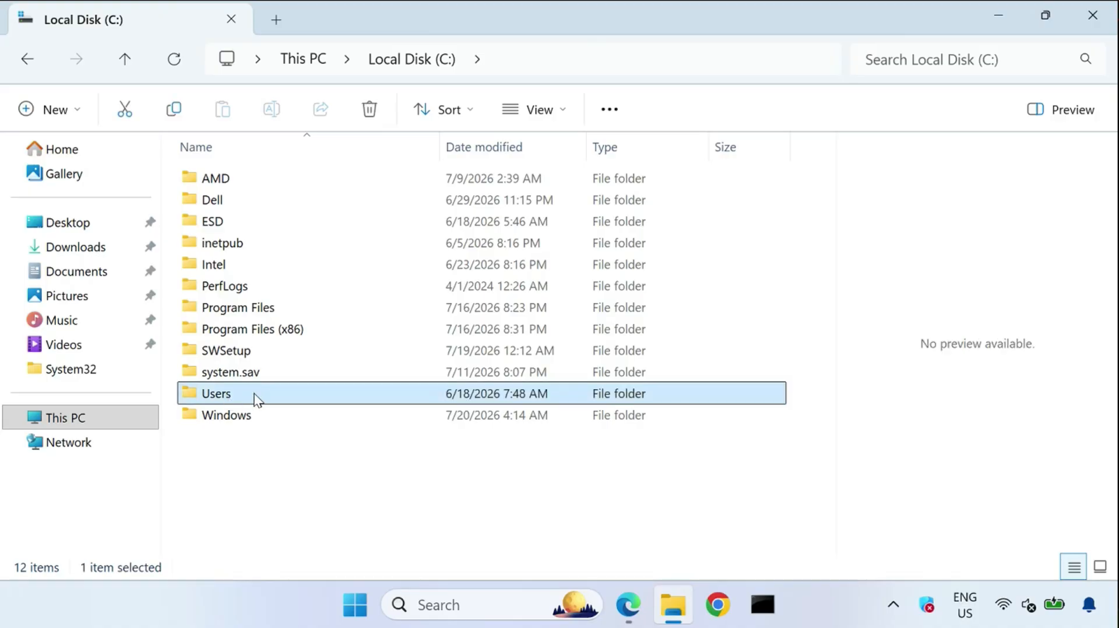
{"action": "double_click", "coordinate": [257, 400]}
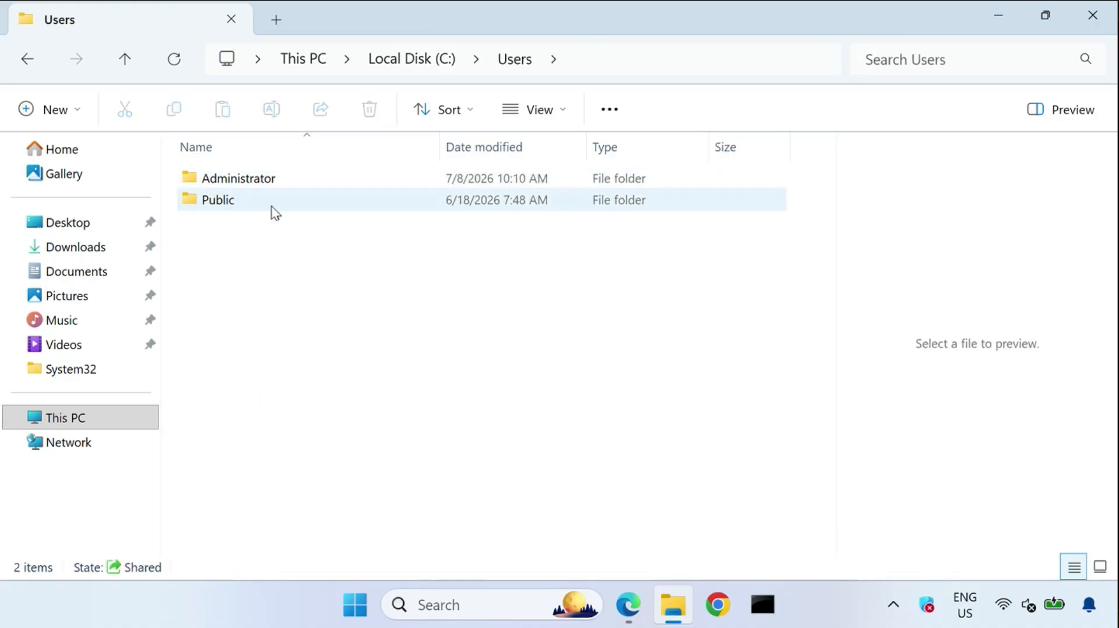
{"action": "left_click", "coordinate": [352, 606]}
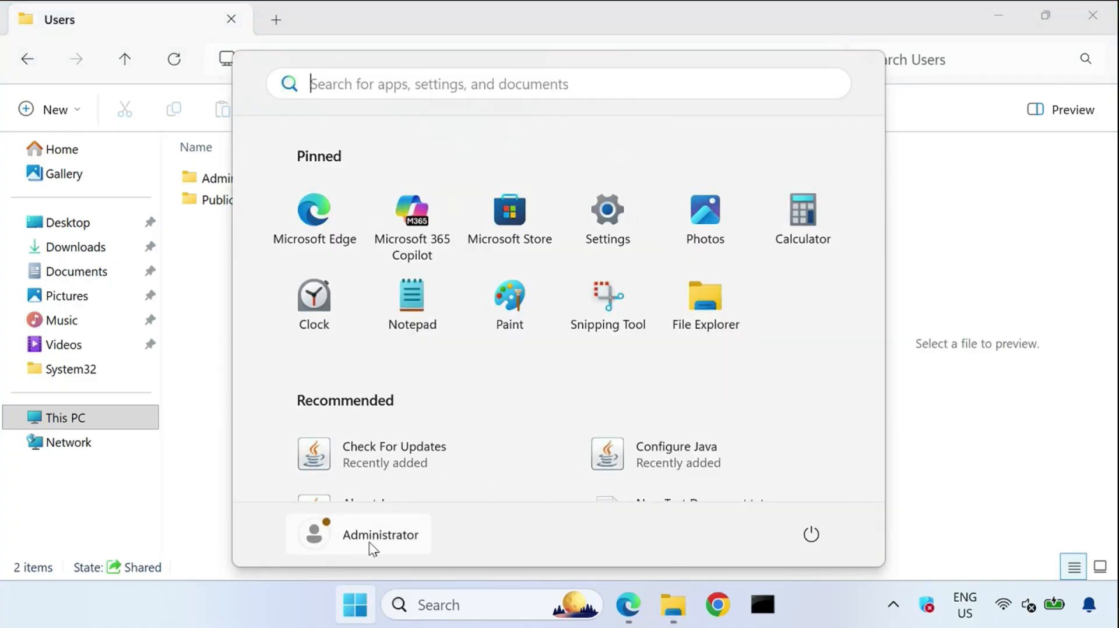
{"action": "left_click", "coordinate": [222, 178]}
{"action": "double_click", "coordinate": [253, 186]}
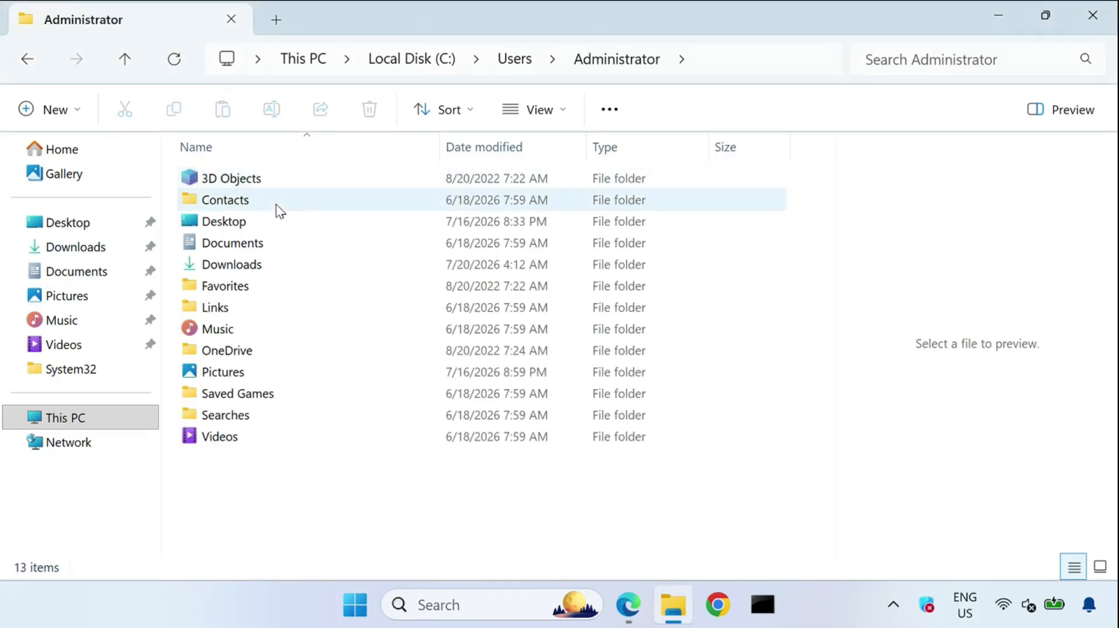
Open the properties of the Desktop folder and show its Location settings
{"action": "left_click", "coordinate": [208, 225]}
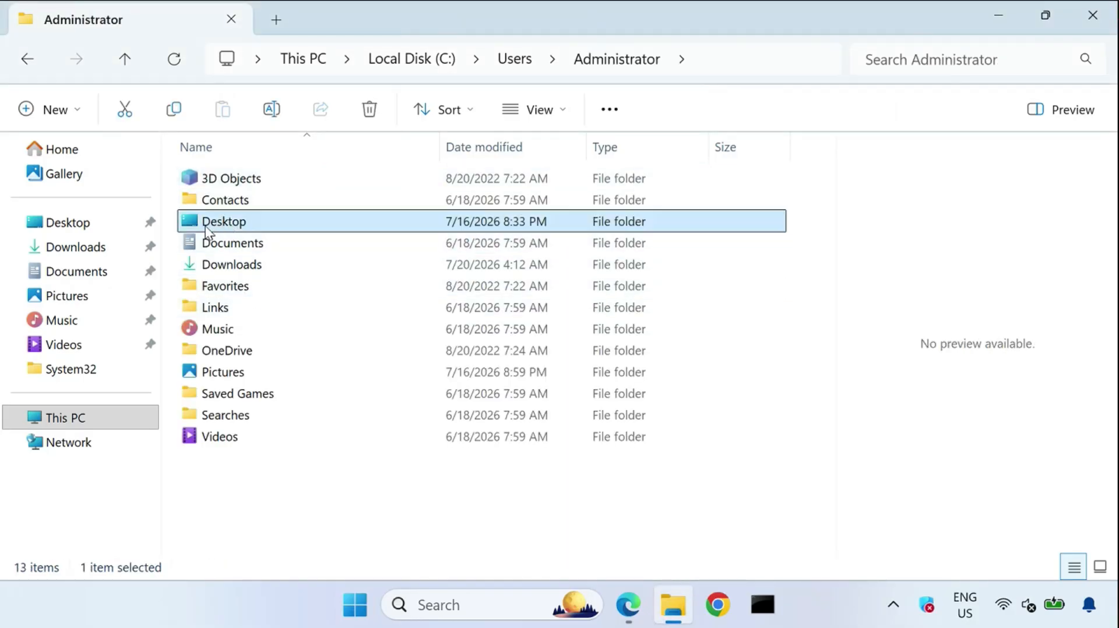
{"action": "right_click", "coordinate": [233, 231]}
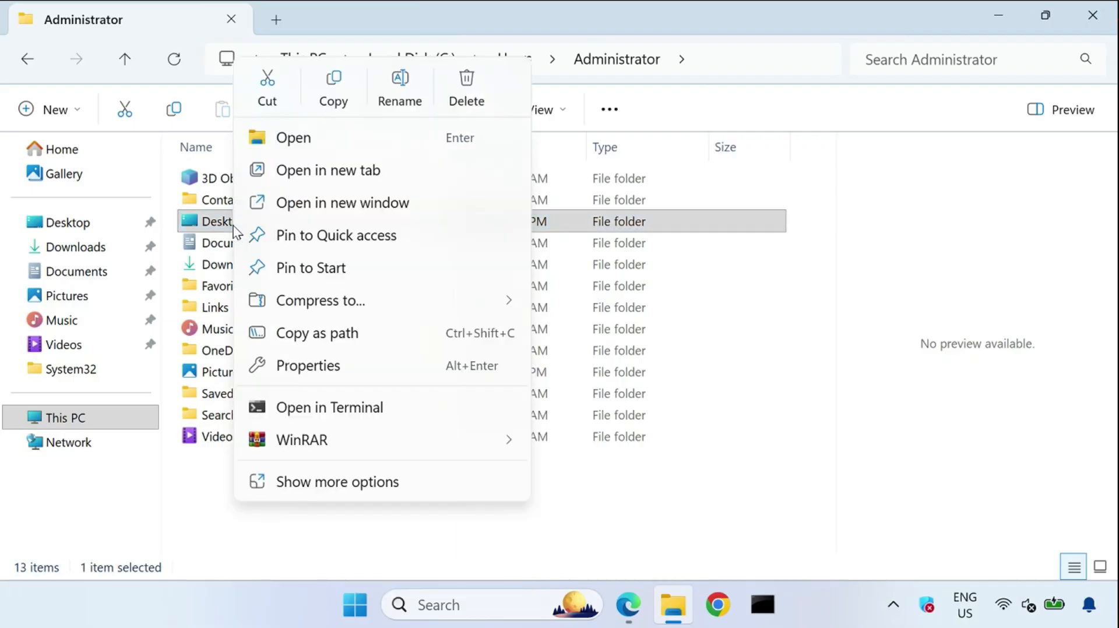
{"action": "left_click", "coordinate": [407, 479]}
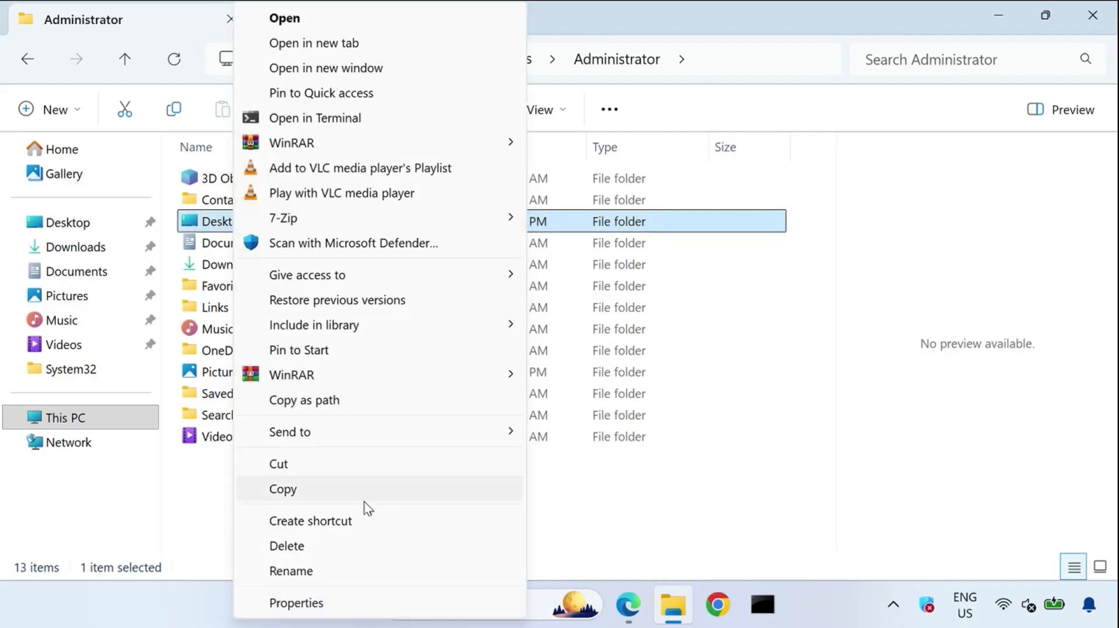
{"action": "left_click", "coordinate": [300, 604]}
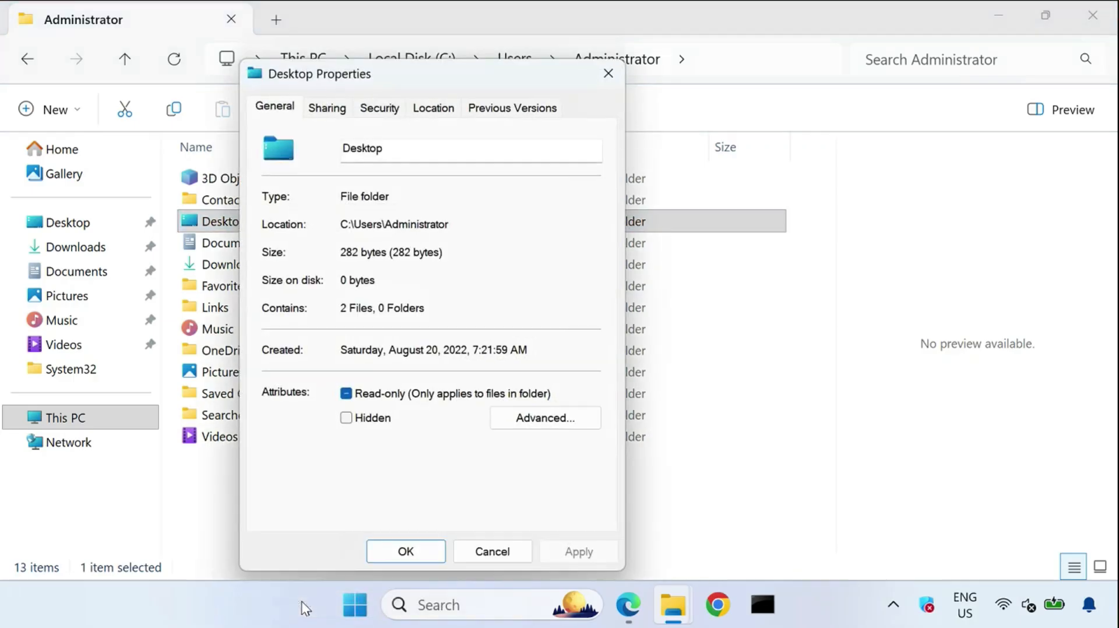
{"action": "left_click", "coordinate": [441, 110]}
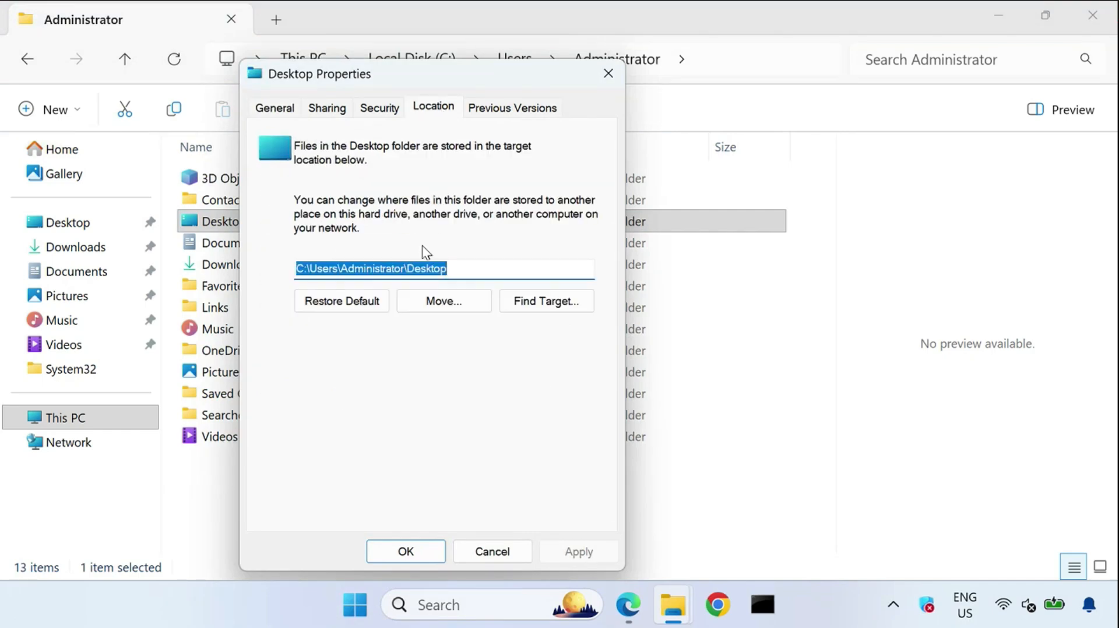
Check the Desktop folder's storage path by finding its target, and return to its properties
{"action": "left_click", "coordinate": [365, 269]}
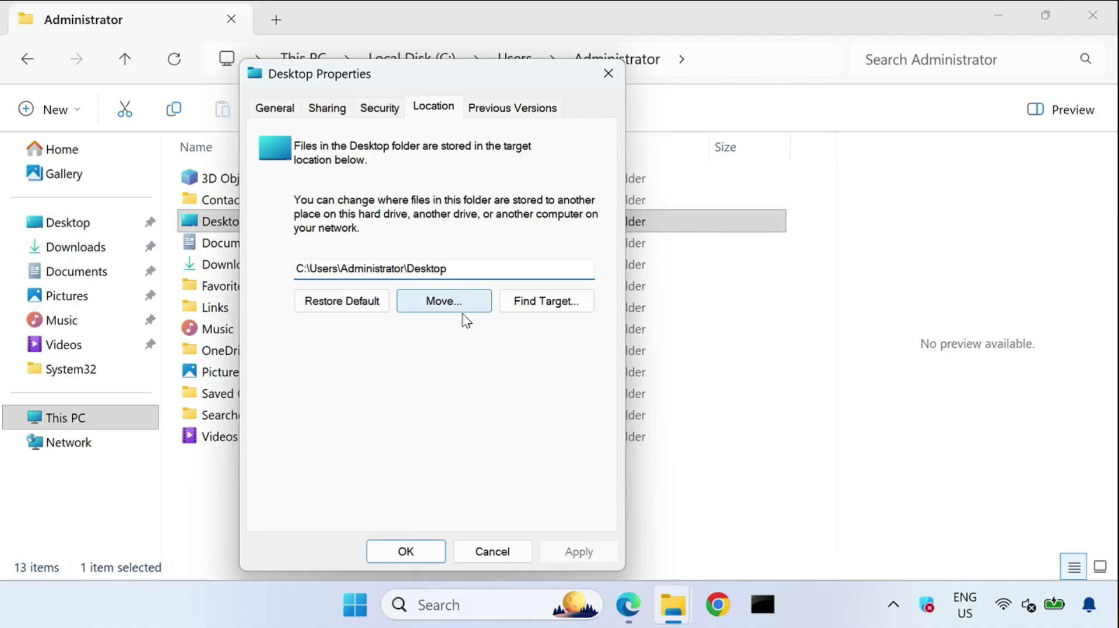
{"action": "left_click", "coordinate": [540, 302]}
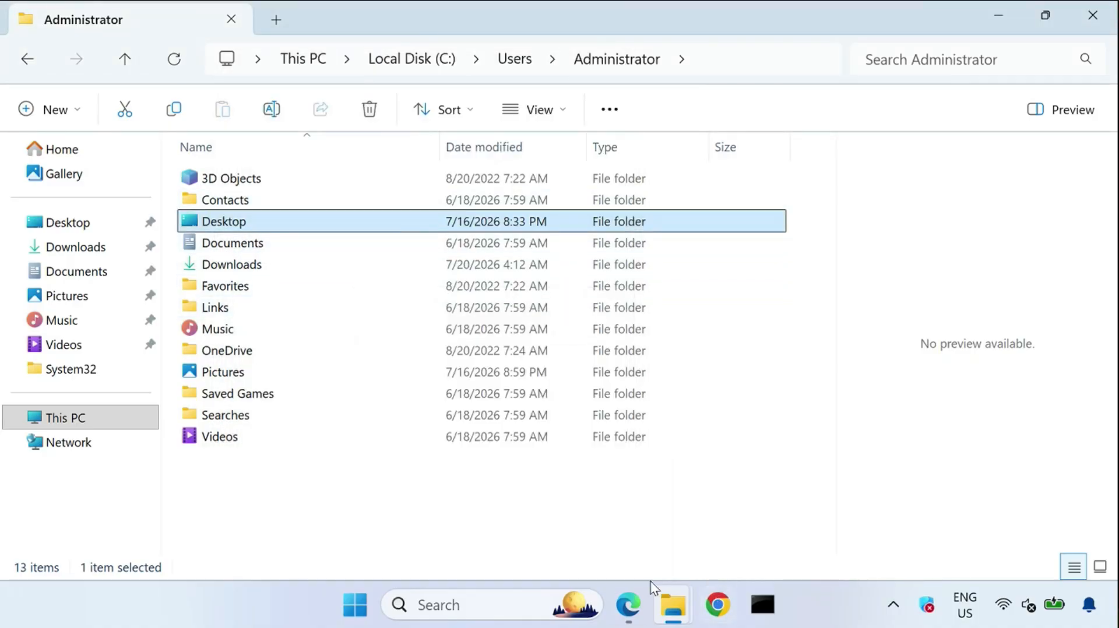
{"action": "mouse_move", "coordinate": [673, 607]}
{"action": "left_click", "coordinate": [764, 502]}
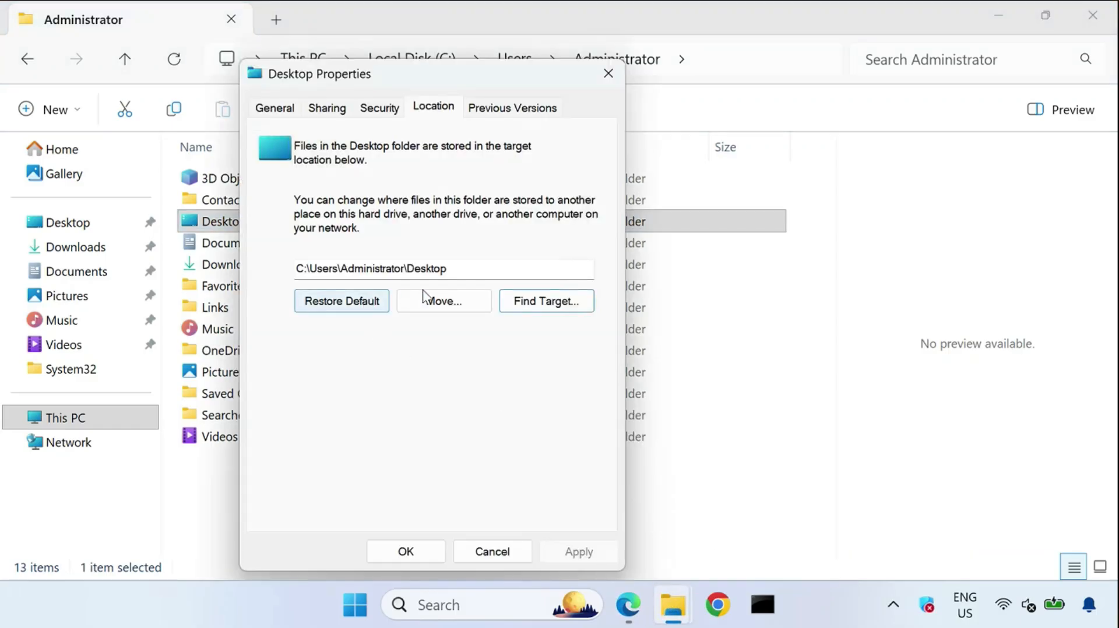
{"action": "left_click", "coordinate": [546, 302]}
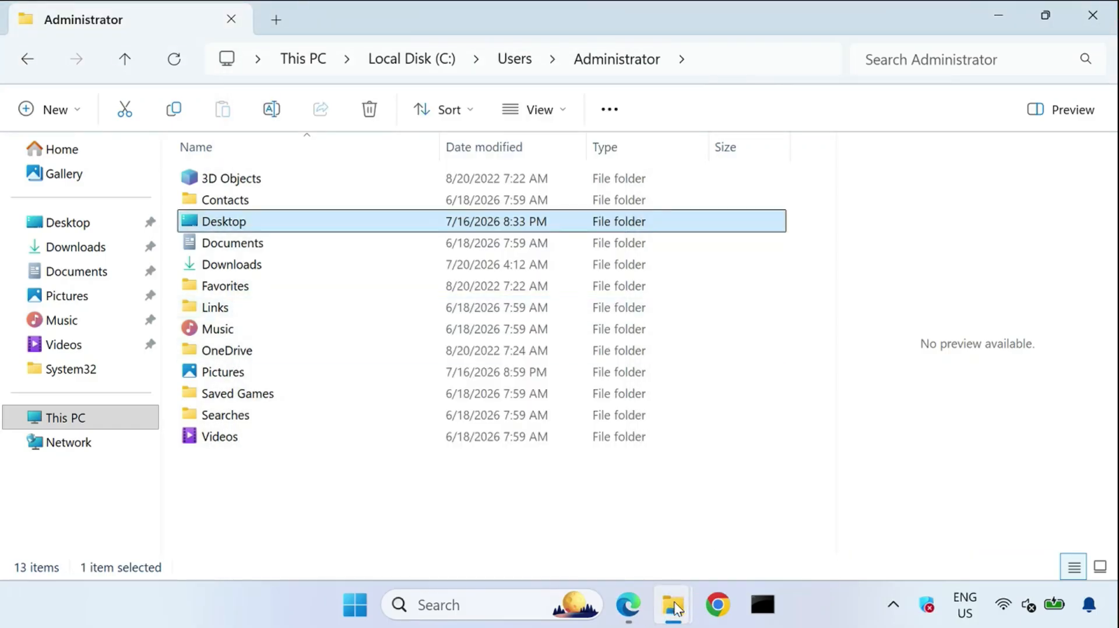
{"action": "mouse_move", "coordinate": [675, 609]}
{"action": "left_click", "coordinate": [732, 524]}
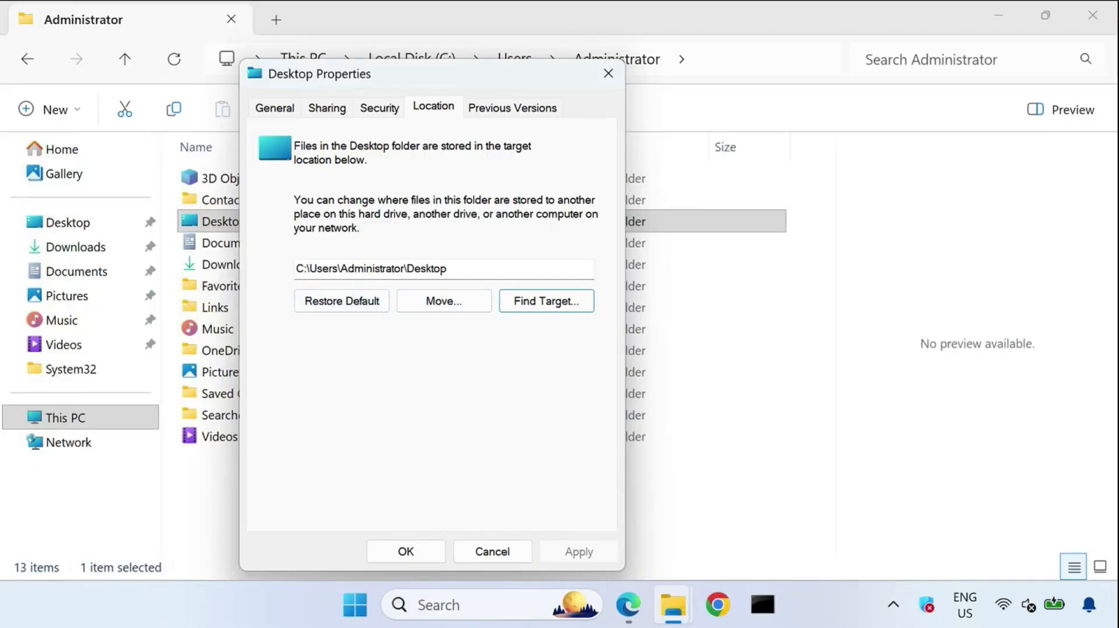
Accept C:\Users\Administrator\Desktop as the Desktop folder's location and close the windows
{"action": "left_click", "coordinate": [303, 269]}
{"action": "left_click_drag", "start_coordinate": [448, 268], "coordinate": [297, 269]}
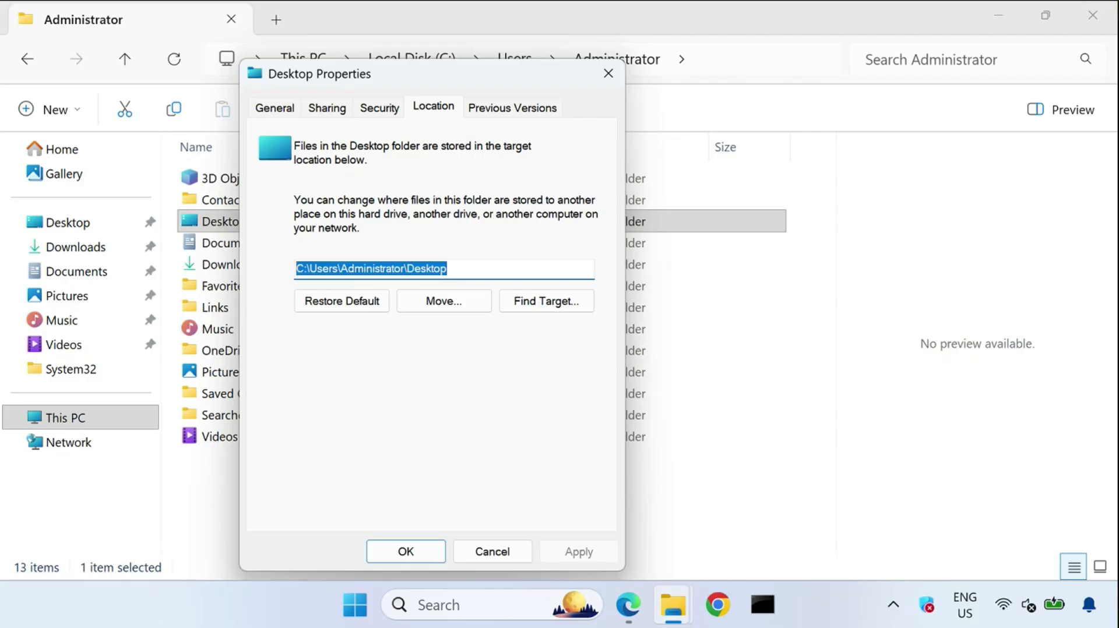
{"action": "left_click", "coordinate": [387, 552]}
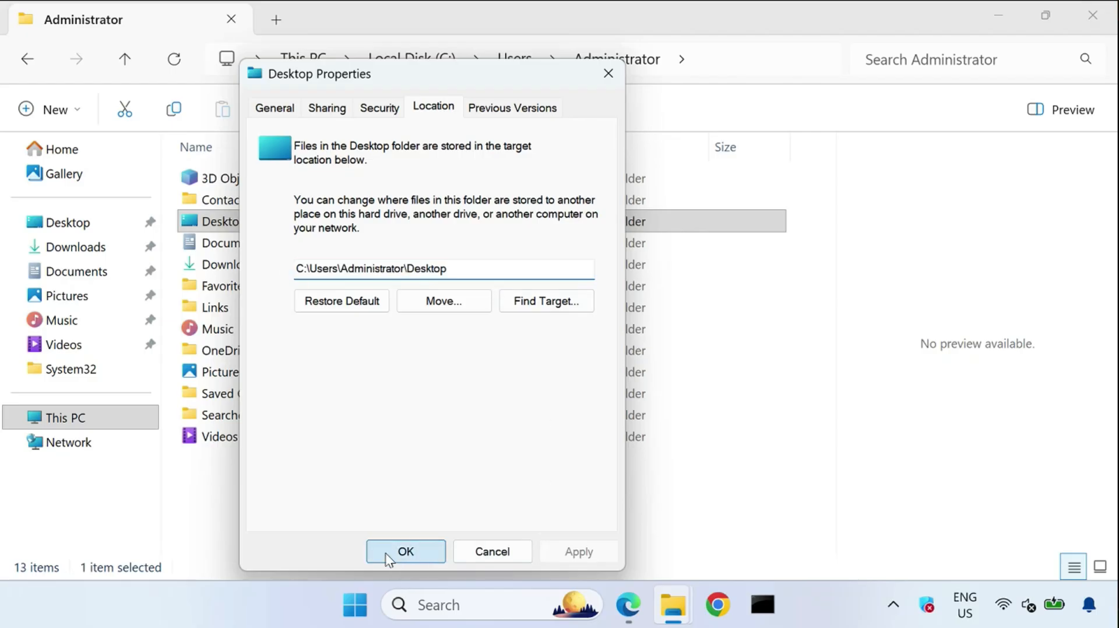
{"action": "left_click", "coordinate": [1078, 14]}
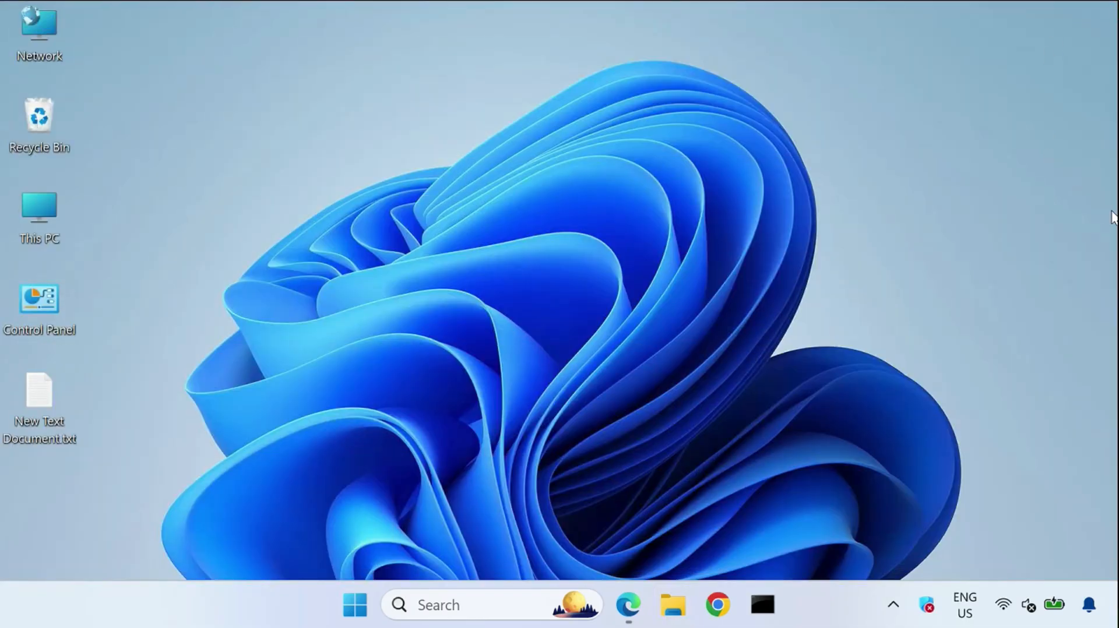
Search for "task" to launch Task Manager, and maximize its window
{"action": "left_click", "coordinate": [355, 606]}
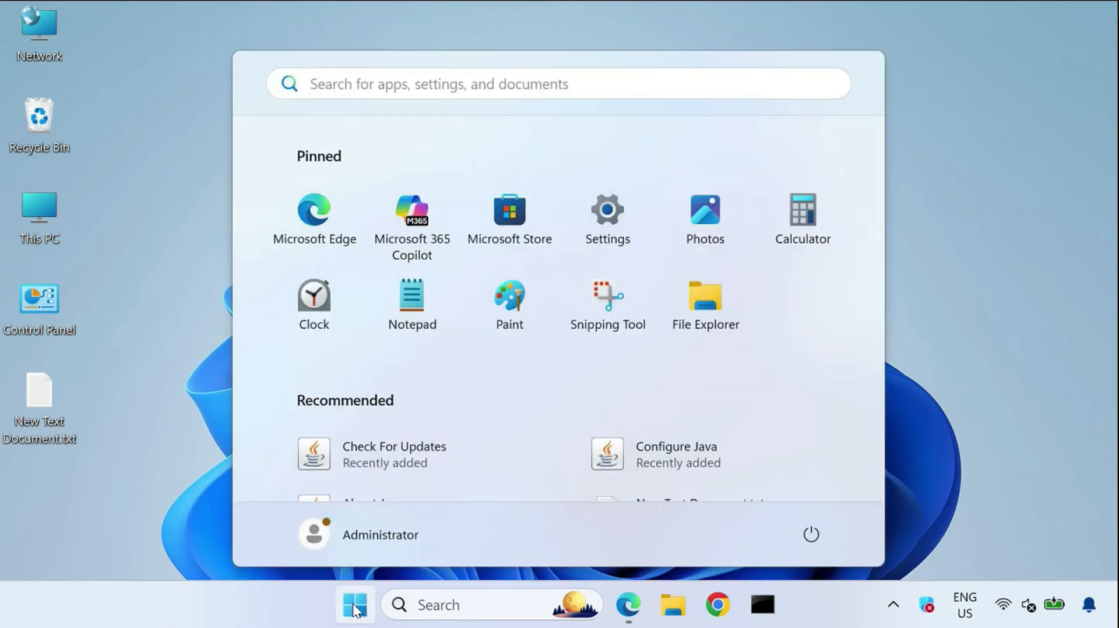
{"action": "type", "text": "task"}
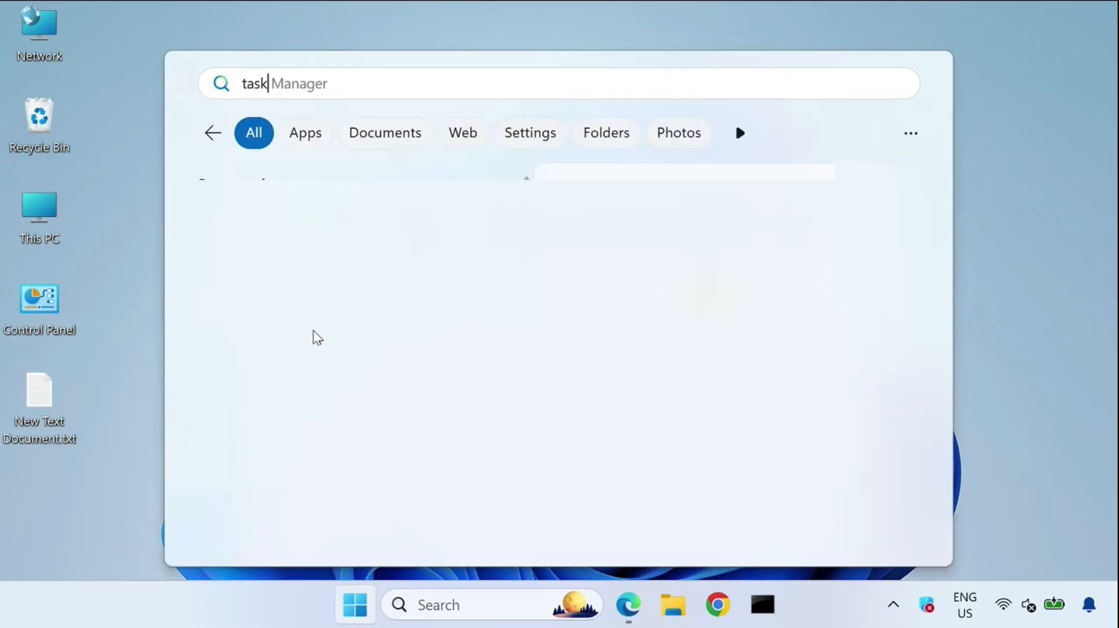
{"action": "left_click", "coordinate": [372, 258]}
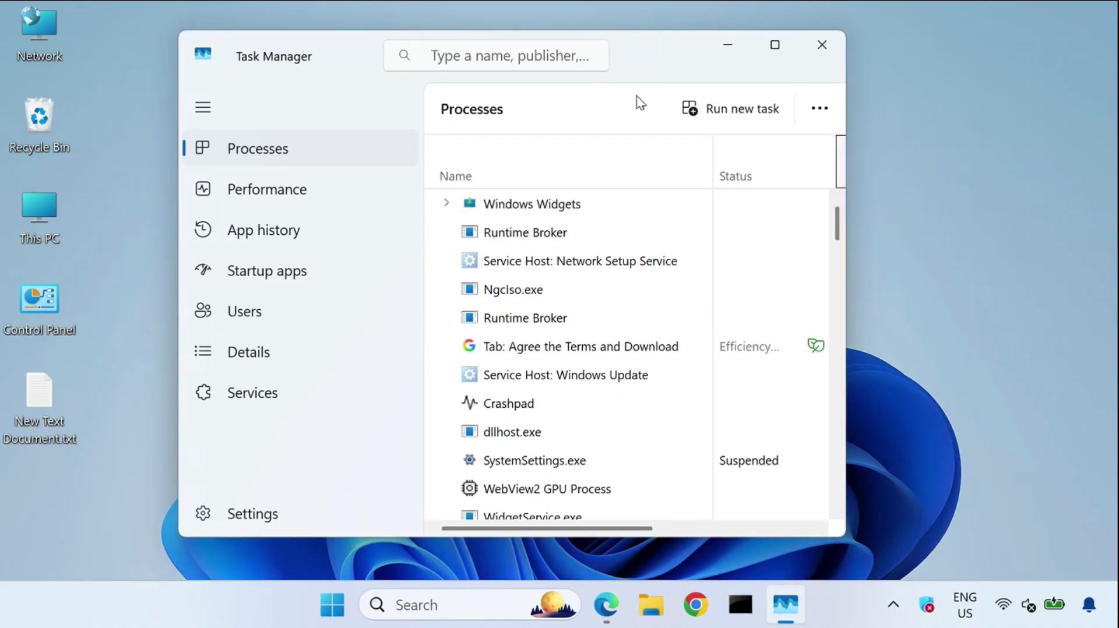
{"action": "left_click", "coordinate": [776, 46]}
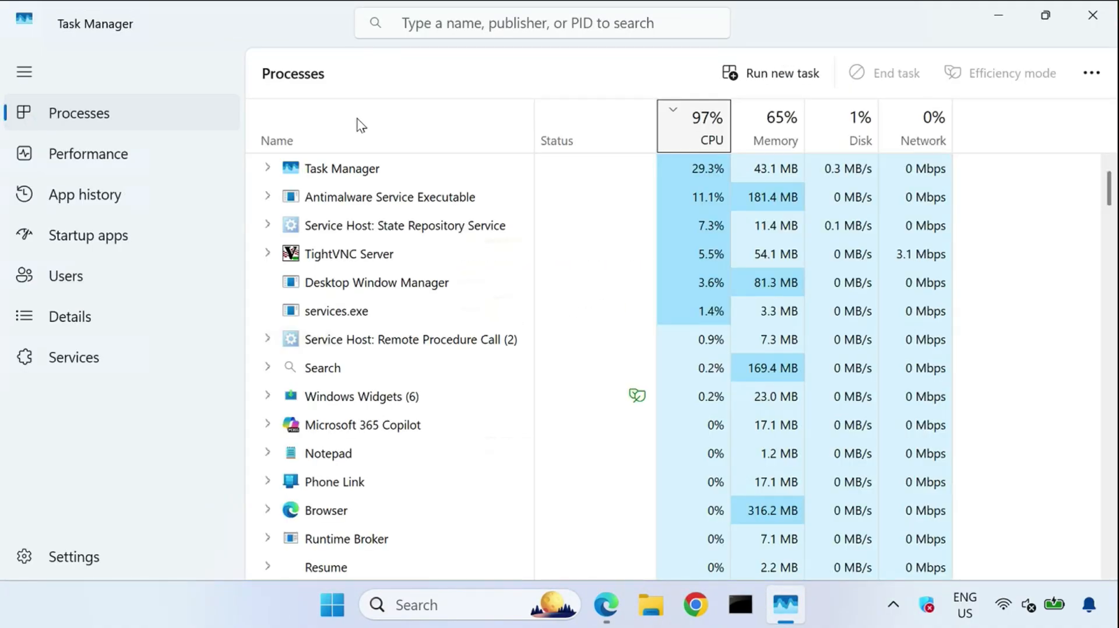
Run regedit as a new task from Task Manager to open Registry Editor
{"action": "left_click", "coordinate": [769, 82]}
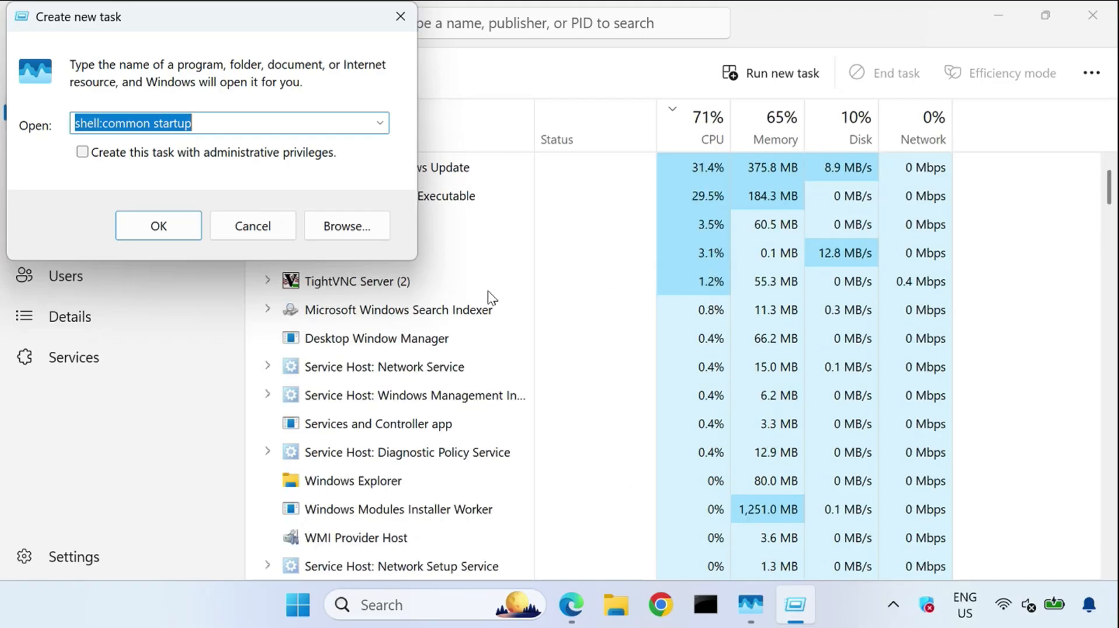
{"action": "left_click", "coordinate": [115, 123]}
{"action": "type", "text": "regedit"}
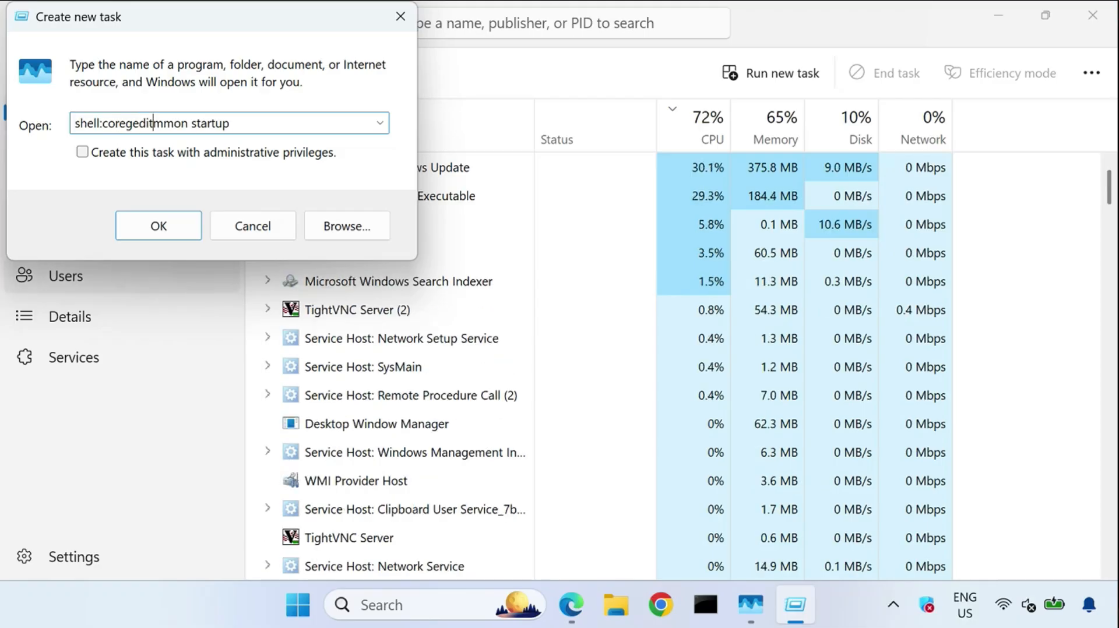
{"action": "key", "text": "ctrl+a"}
{"action": "type", "text": "regedit"}
{"action": "key", "text": "Return"}
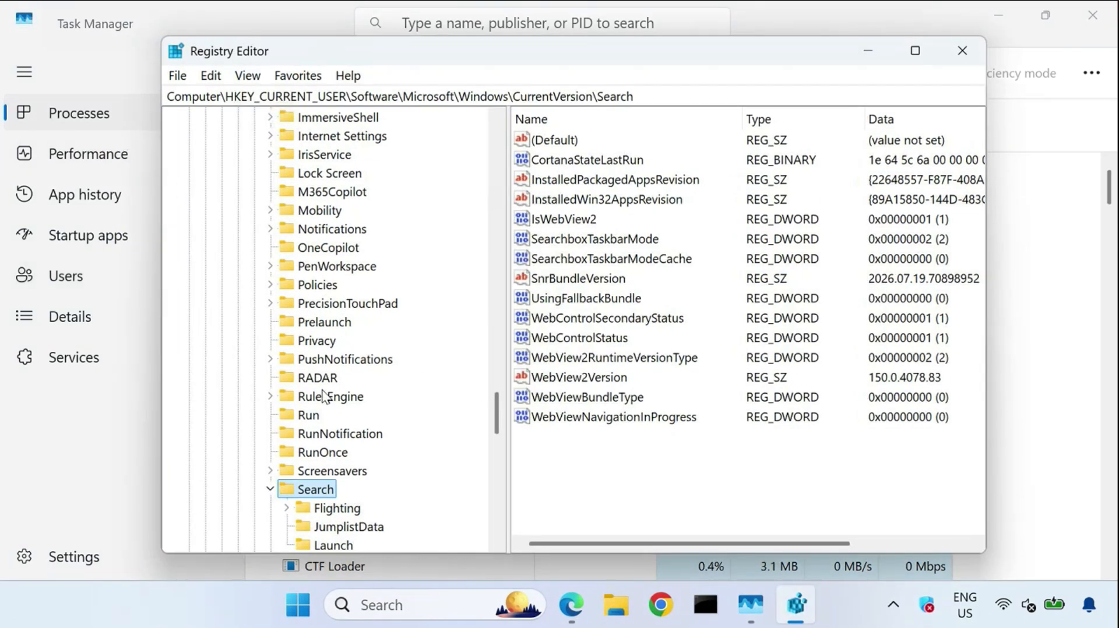
Return to the top of the registry tree, collapse the Software key, and collapse and re-expand HKEY_CURRENT_USER
{"action": "scroll", "coordinate": [466, 387], "scroll_direction": "up", "scroll_amount": 5}
{"action": "left_click_drag", "start_coordinate": [498, 359], "coordinate": [499, 118]}
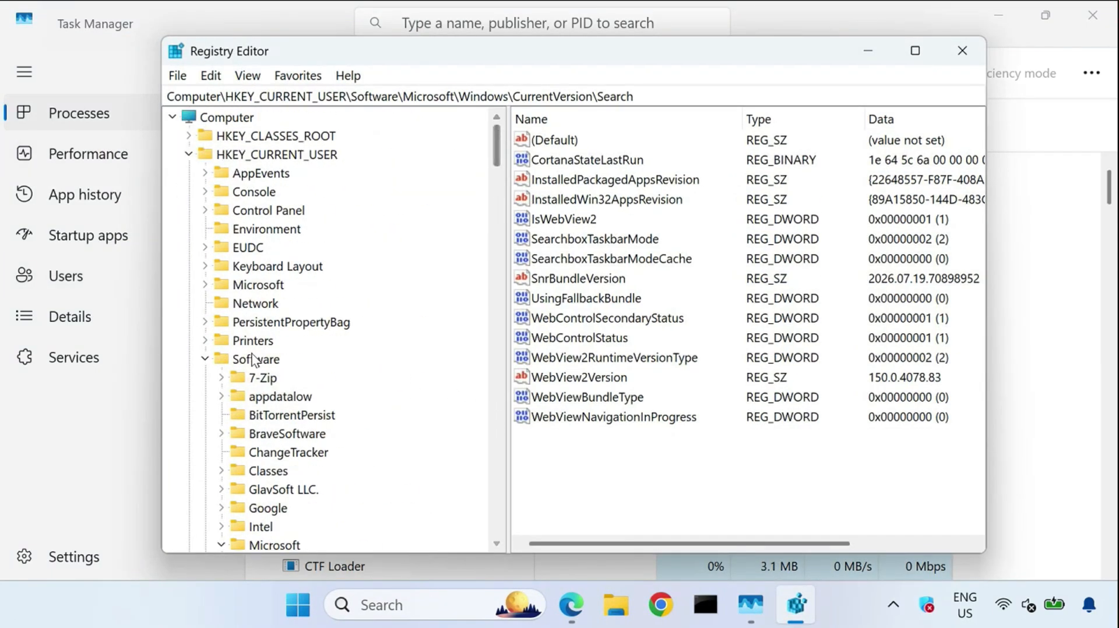
{"action": "left_click", "coordinate": [206, 360]}
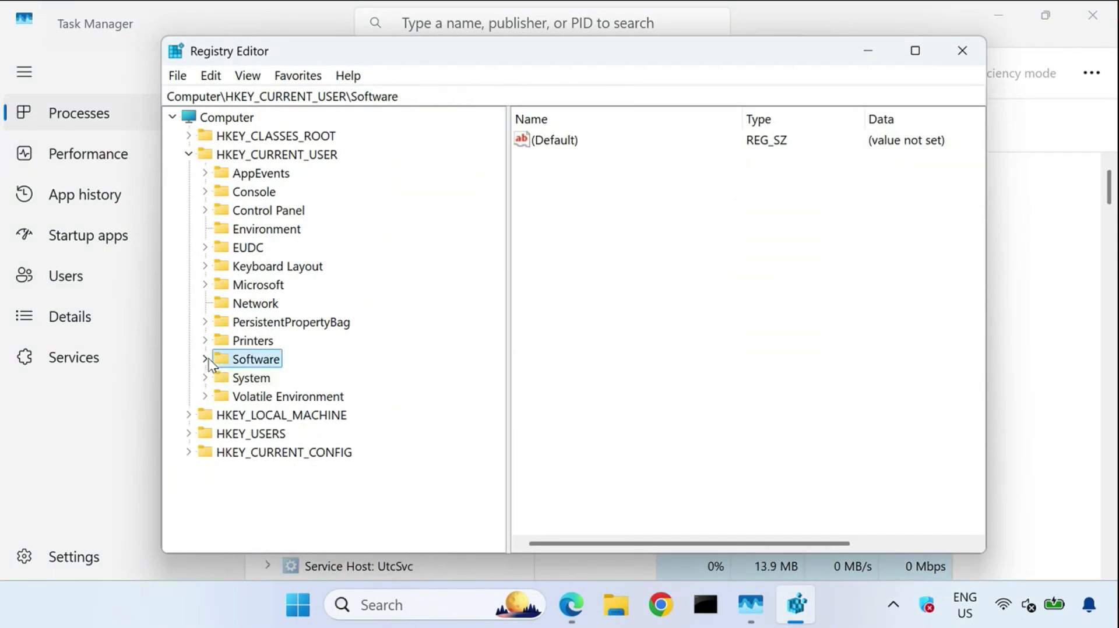
{"action": "left_click", "coordinate": [189, 155]}
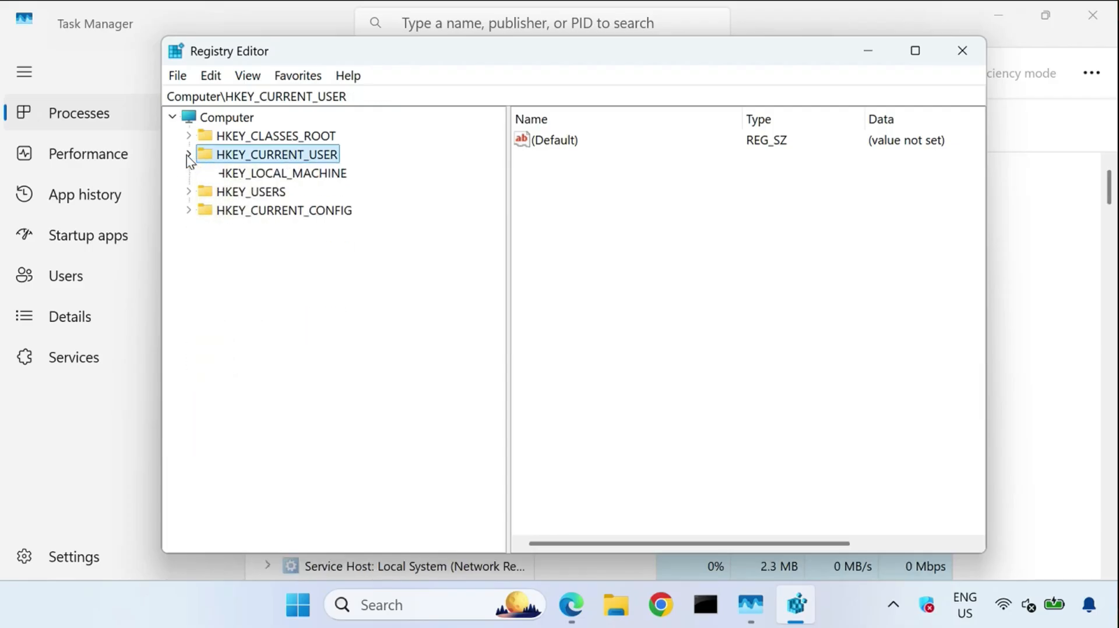
{"action": "left_click", "coordinate": [189, 155]}
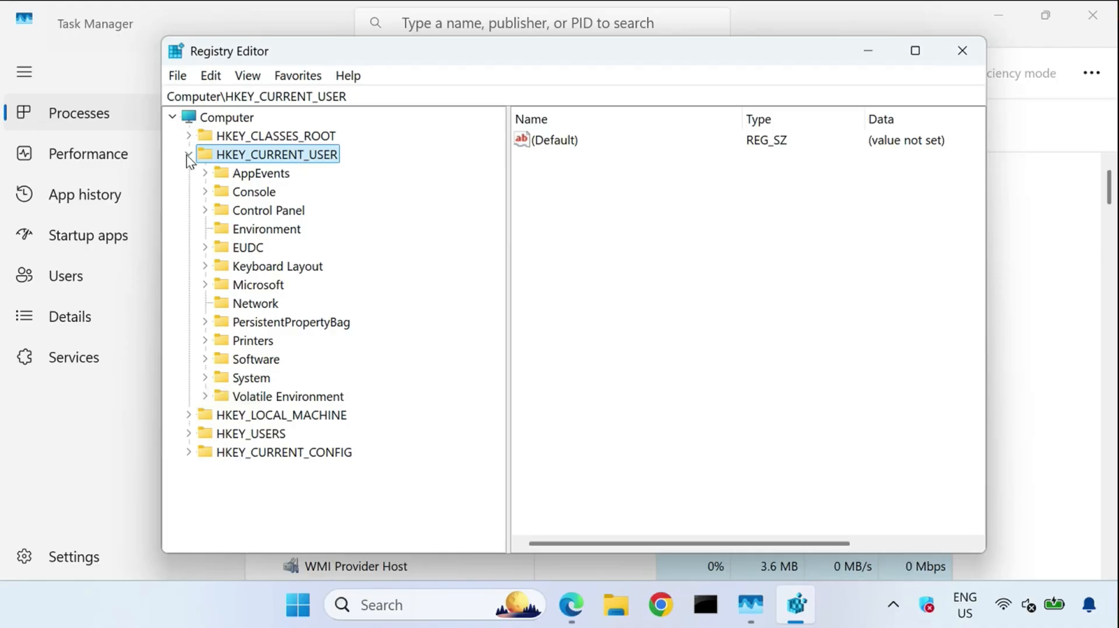
Expand the Software key under HKEY_CURRENT_USER and select its expanded Microsoft subkey
{"action": "left_click", "coordinate": [205, 360]}
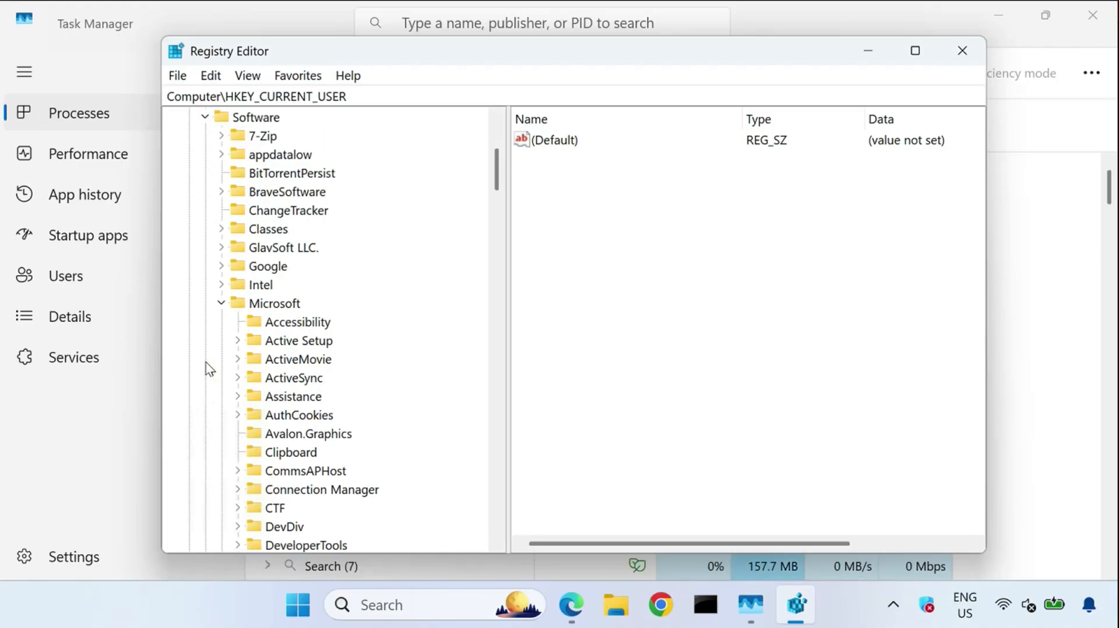
{"action": "left_click", "coordinate": [222, 304]}
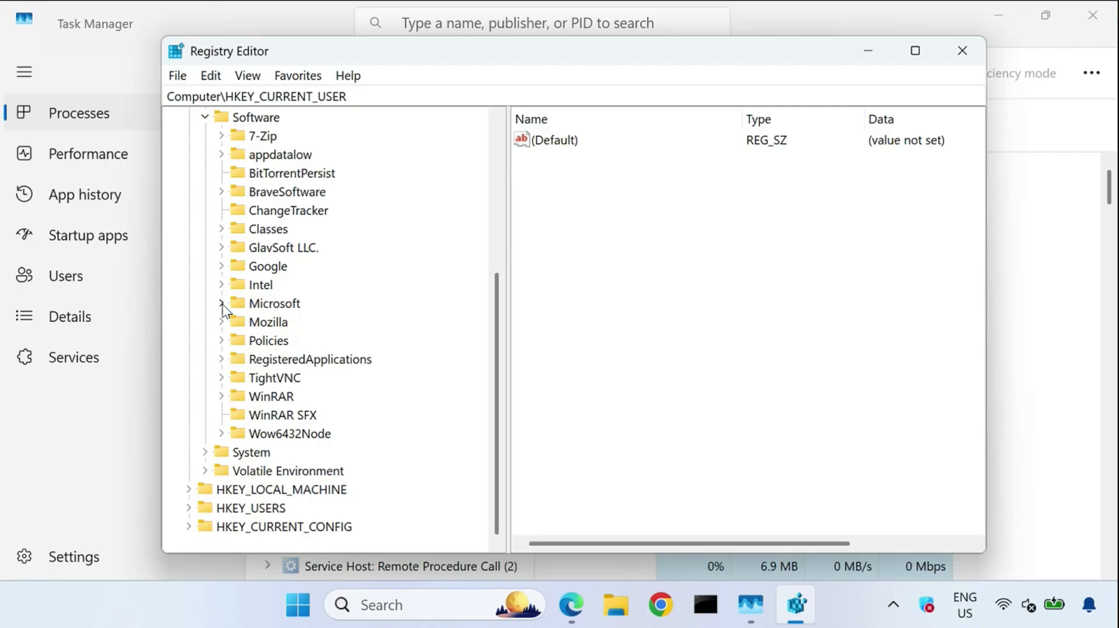
{"action": "left_click", "coordinate": [222, 304]}
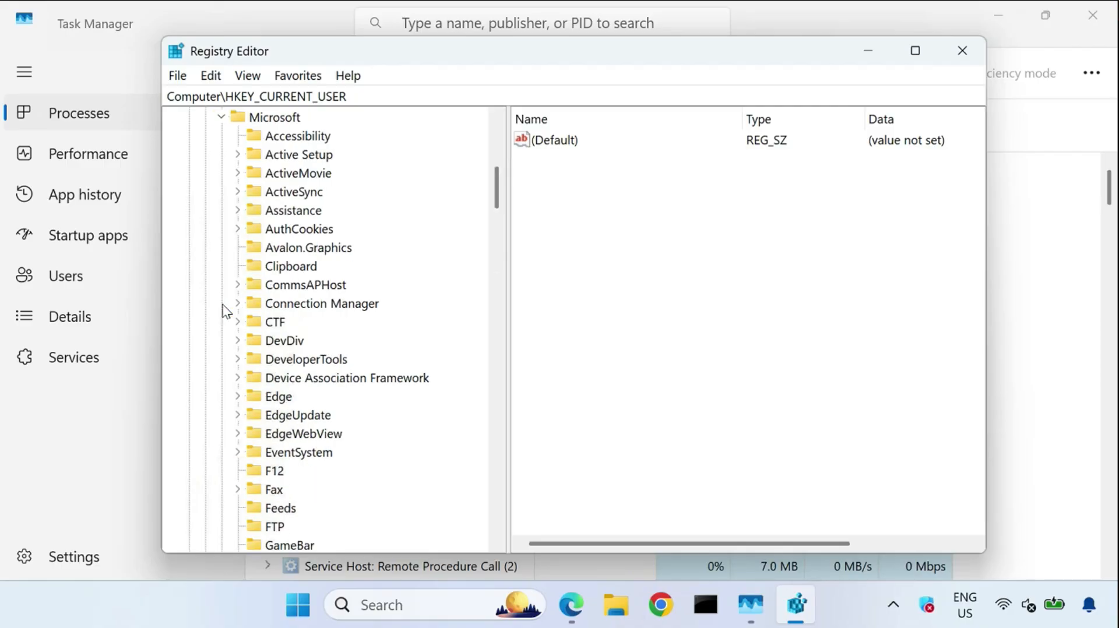
{"action": "left_click", "coordinate": [266, 119]}
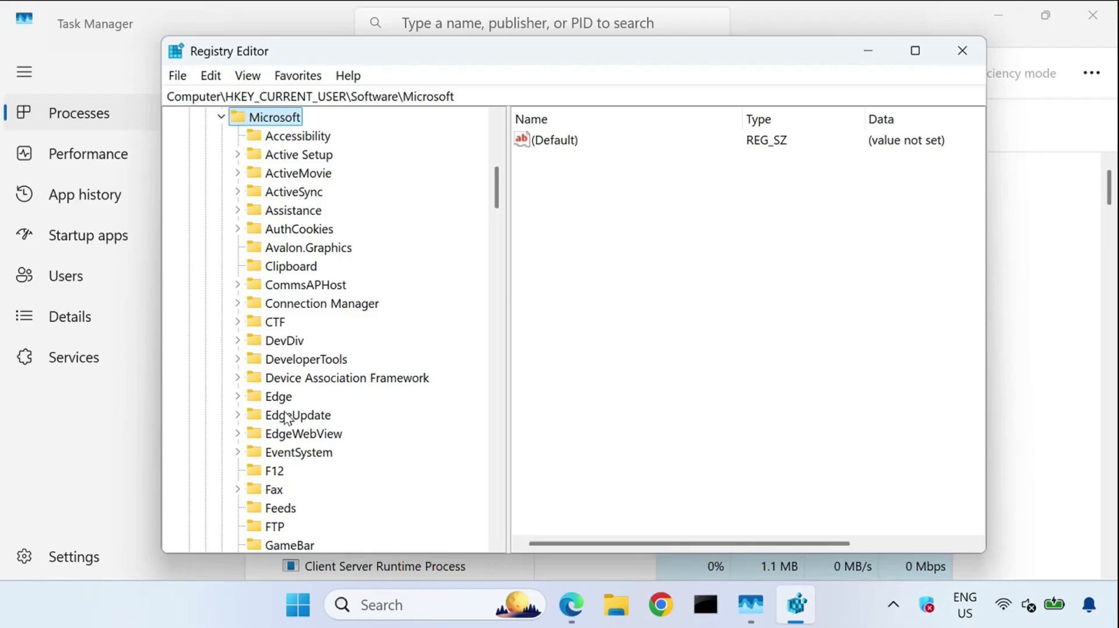
Find the Windows key under Microsoft, expand it and select its CurrentVersion subkey
{"action": "scroll", "coordinate": [284, 428], "scroll_direction": "down", "scroll_amount": 5}
{"action": "scroll", "coordinate": [284, 436], "scroll_direction": "down", "scroll_amount": 13}
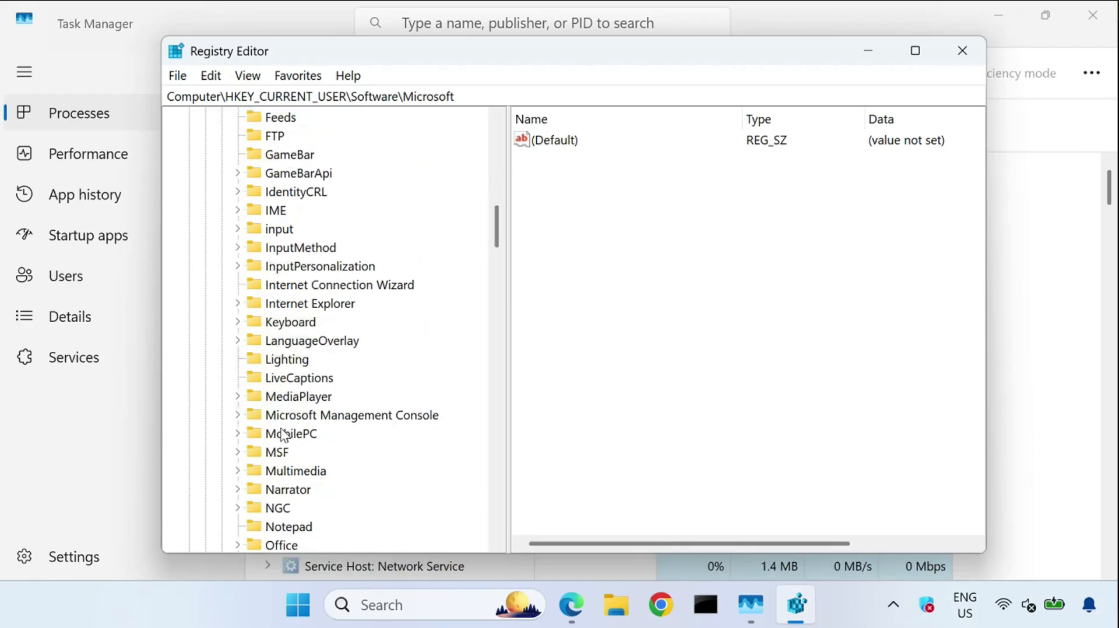
{"action": "scroll", "coordinate": [284, 436], "scroll_direction": "down", "scroll_amount": 3}
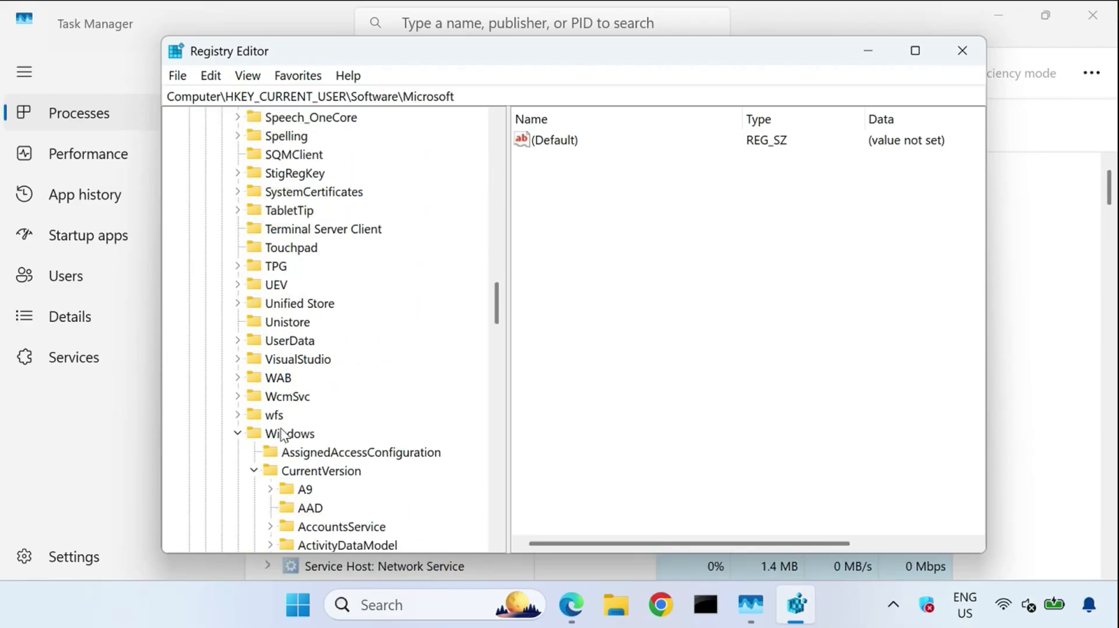
{"action": "left_click", "coordinate": [255, 437]}
{"action": "left_click", "coordinate": [238, 434]}
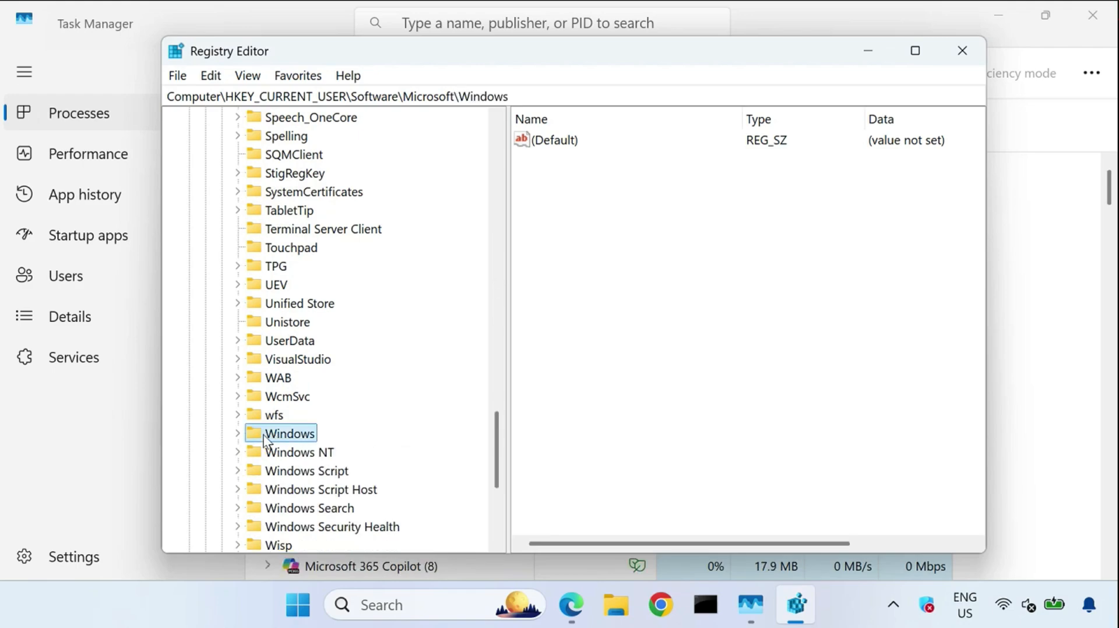
{"action": "left_click", "coordinate": [238, 434]}
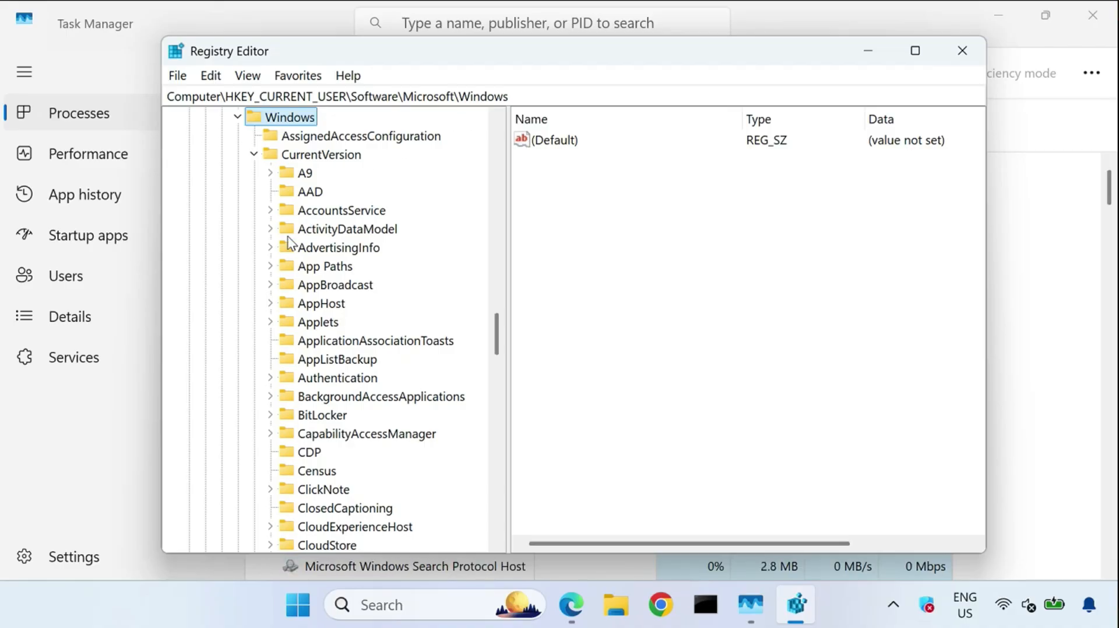
{"action": "left_click", "coordinate": [314, 155]}
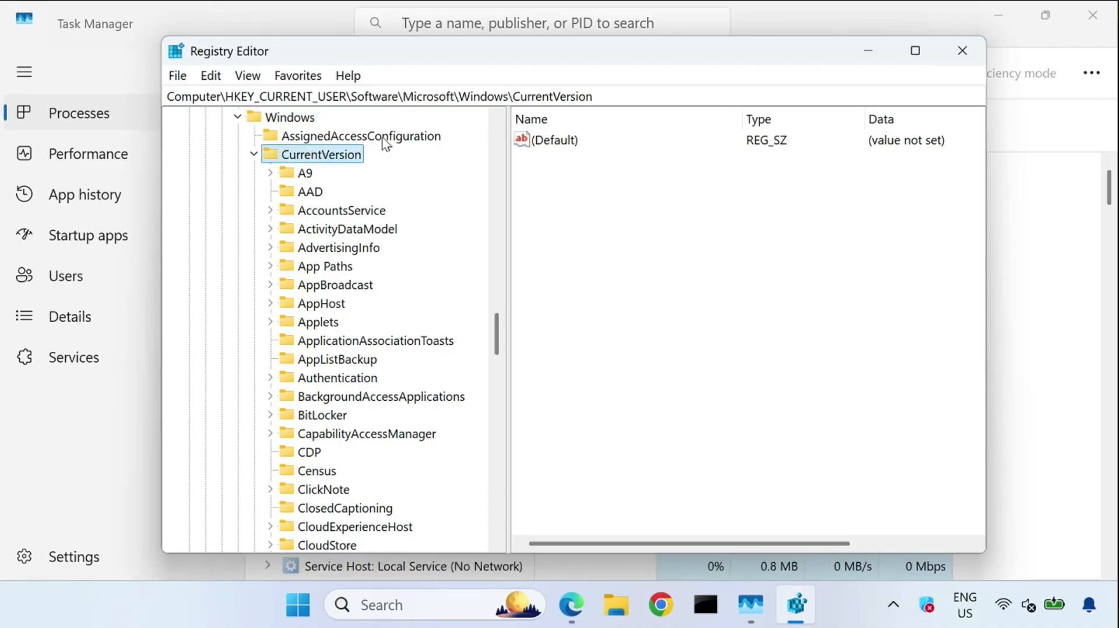
{"action": "left_click", "coordinate": [619, 97]}
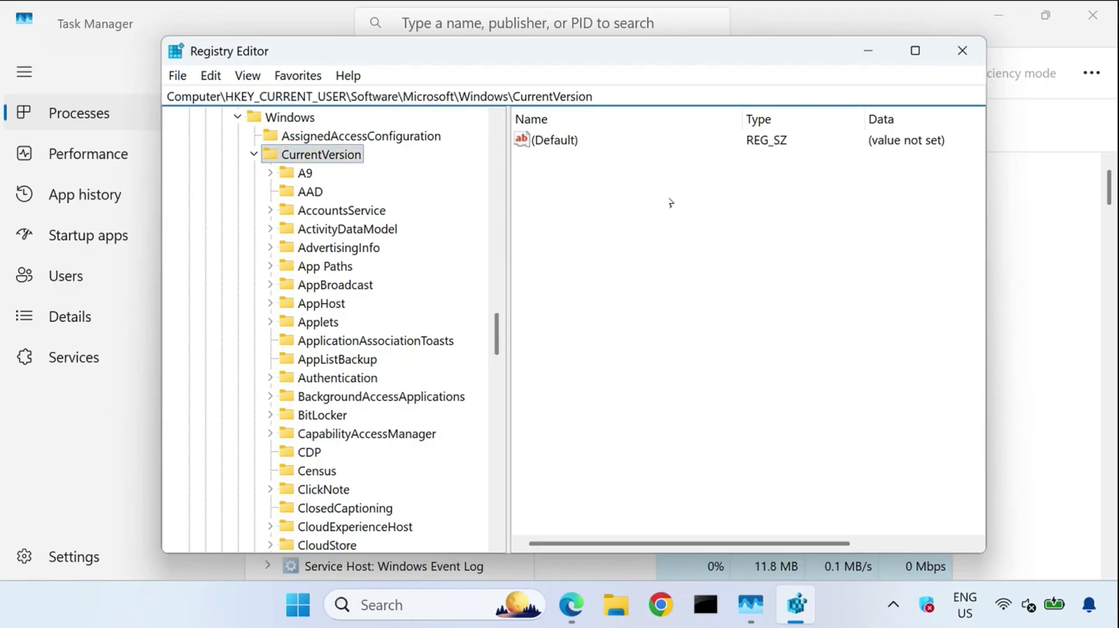
Look through the CurrentVersion subkeys and select the Explorer key
{"action": "scroll", "coordinate": [334, 267], "scroll_direction": "down", "scroll_amount": 13}
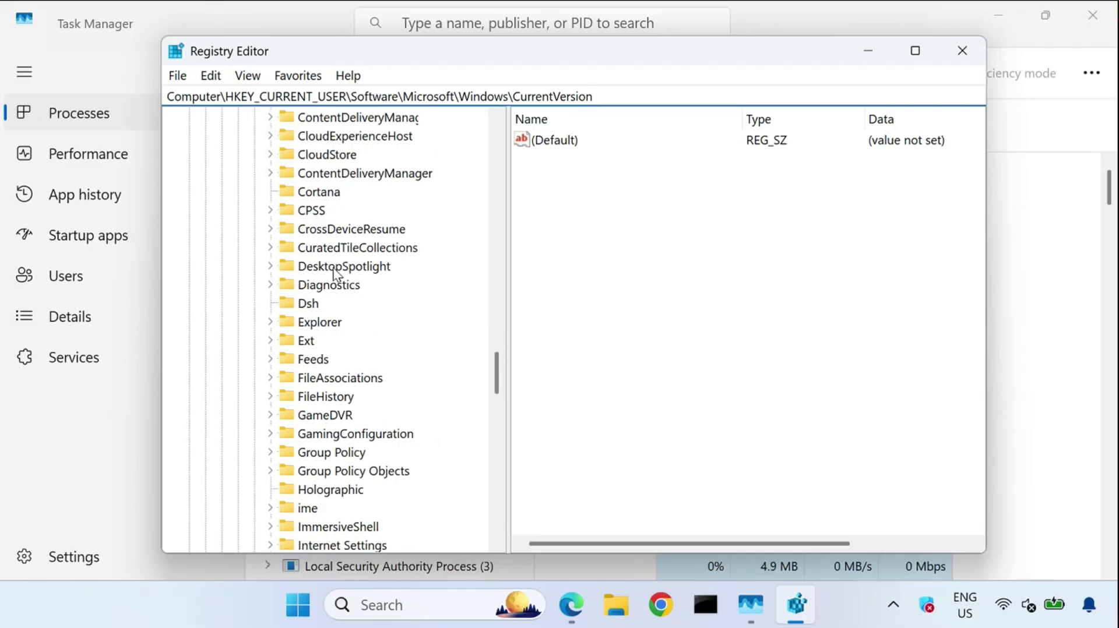
{"action": "scroll", "coordinate": [333, 267], "scroll_direction": "down", "scroll_amount": 3}
{"action": "scroll", "coordinate": [333, 268], "scroll_direction": "up", "scroll_amount": 9}
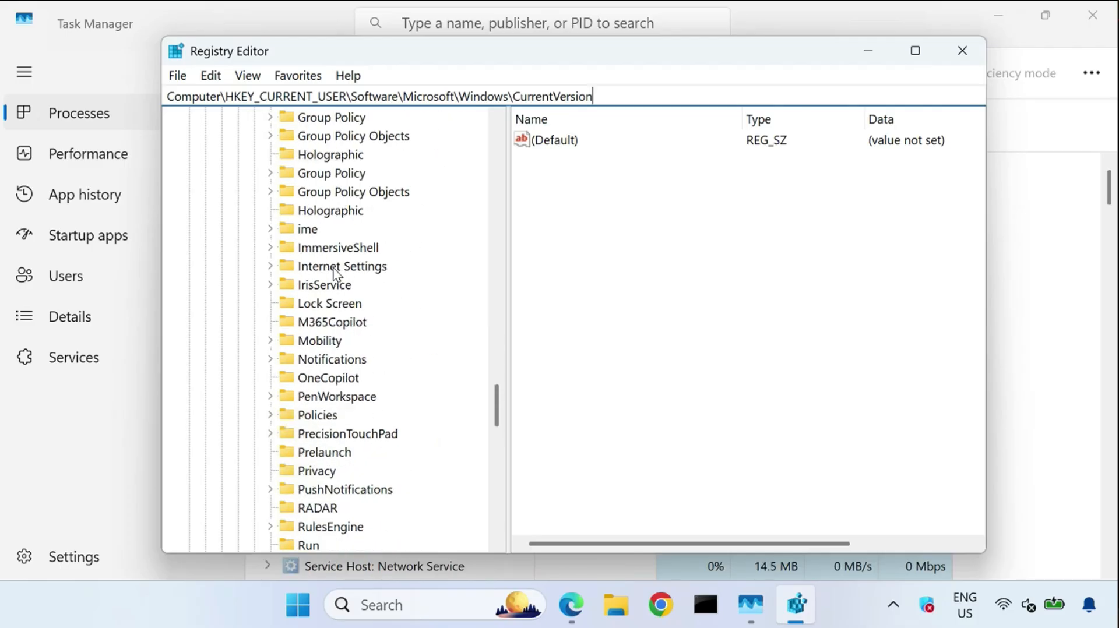
{"action": "scroll", "coordinate": [333, 269], "scroll_direction": "up", "scroll_amount": 7}
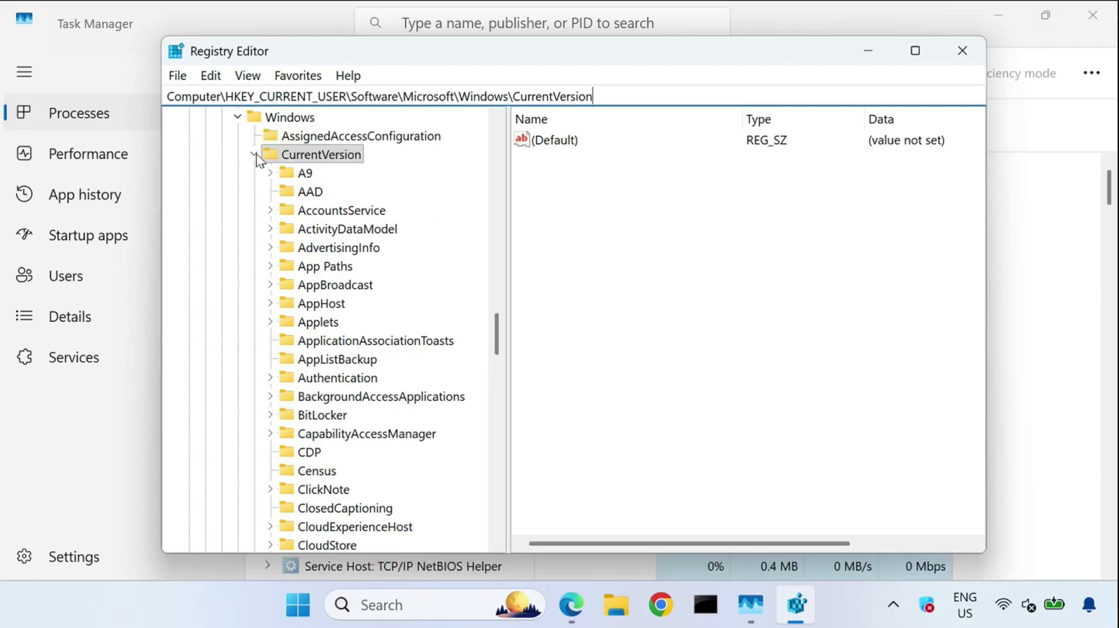
{"action": "left_click", "coordinate": [256, 154]}
{"action": "left_click", "coordinate": [257, 154]}
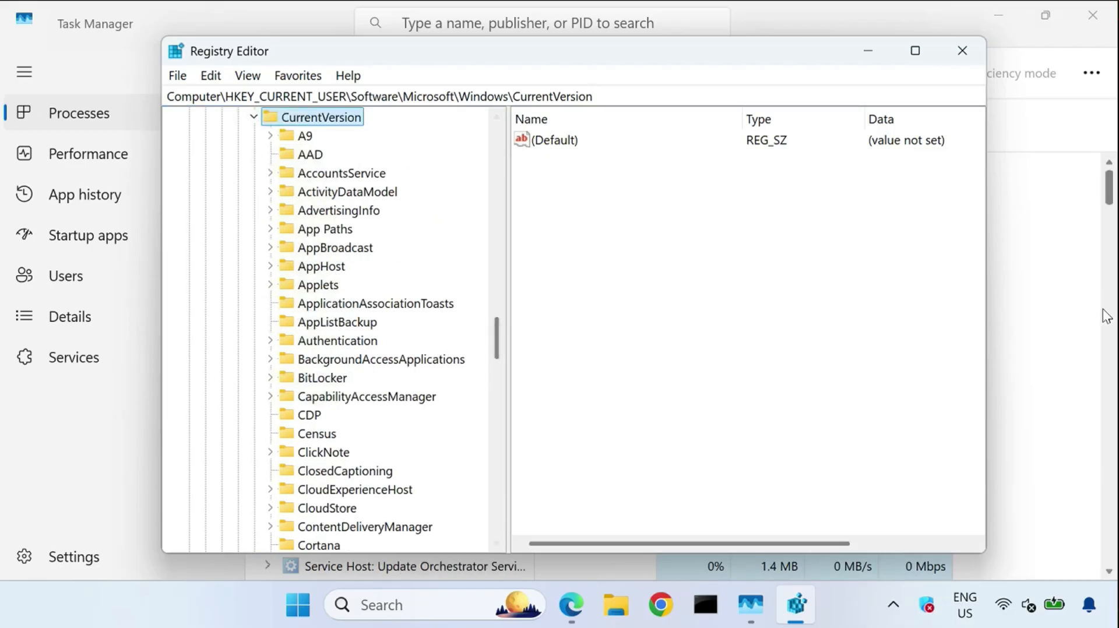
{"action": "scroll", "coordinate": [391, 459], "scroll_direction": "down", "scroll_amount": 4}
{"action": "left_click", "coordinate": [319, 454]}
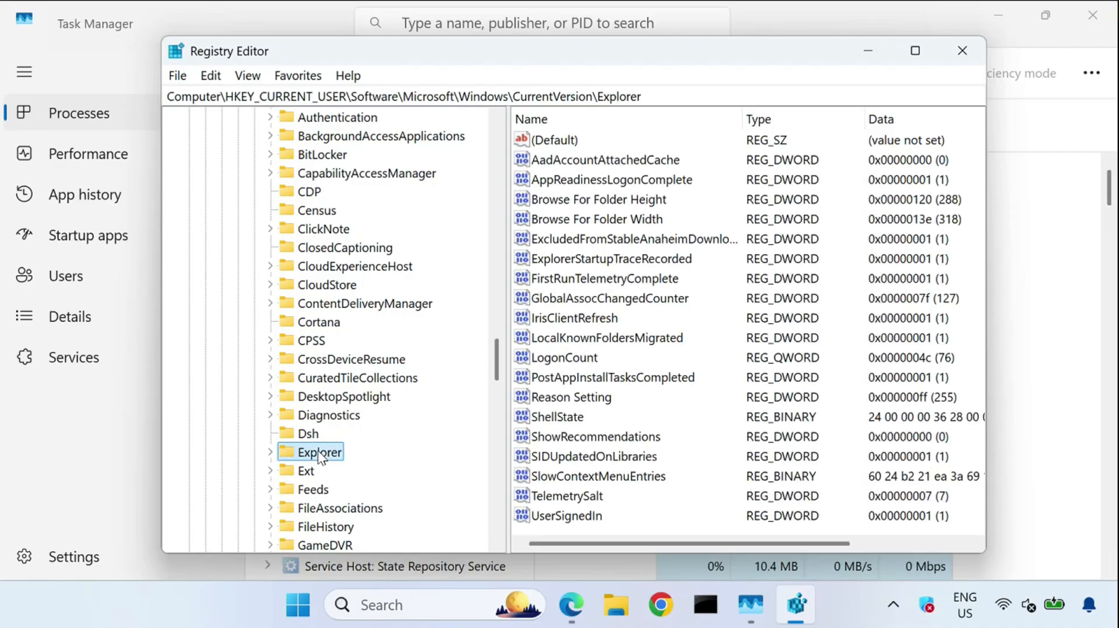
{"action": "left_click", "coordinate": [369, 96]}
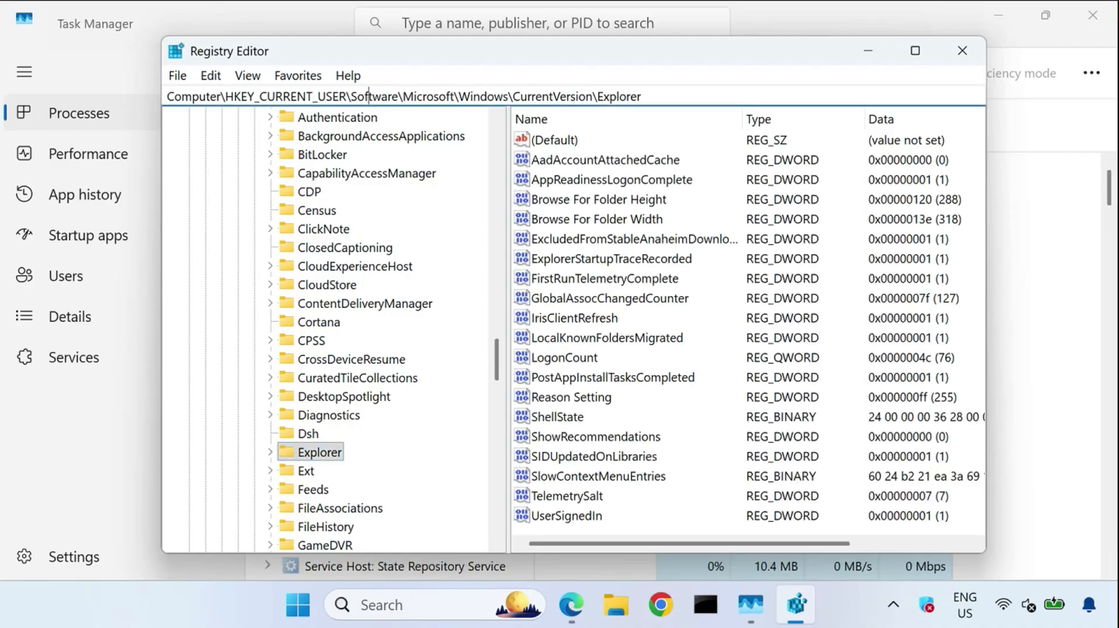
{"action": "left_click_drag", "start_coordinate": [382, 96], "coordinate": [631, 96]}
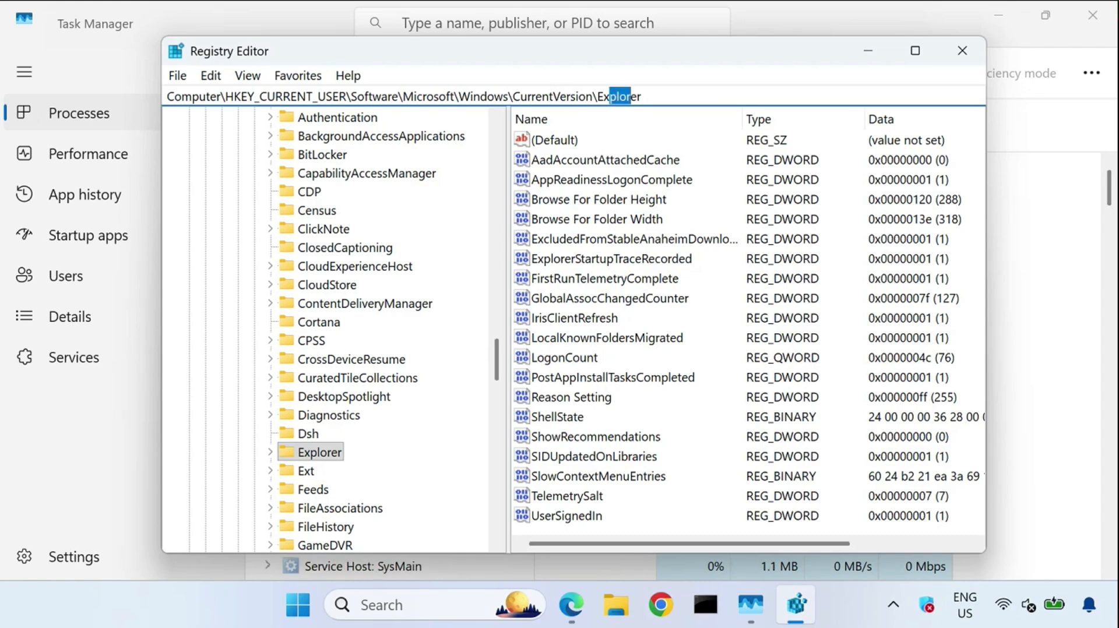
Expand the Explorer key and select its User Shell Folders subkey
{"action": "left_click", "coordinate": [270, 454]}
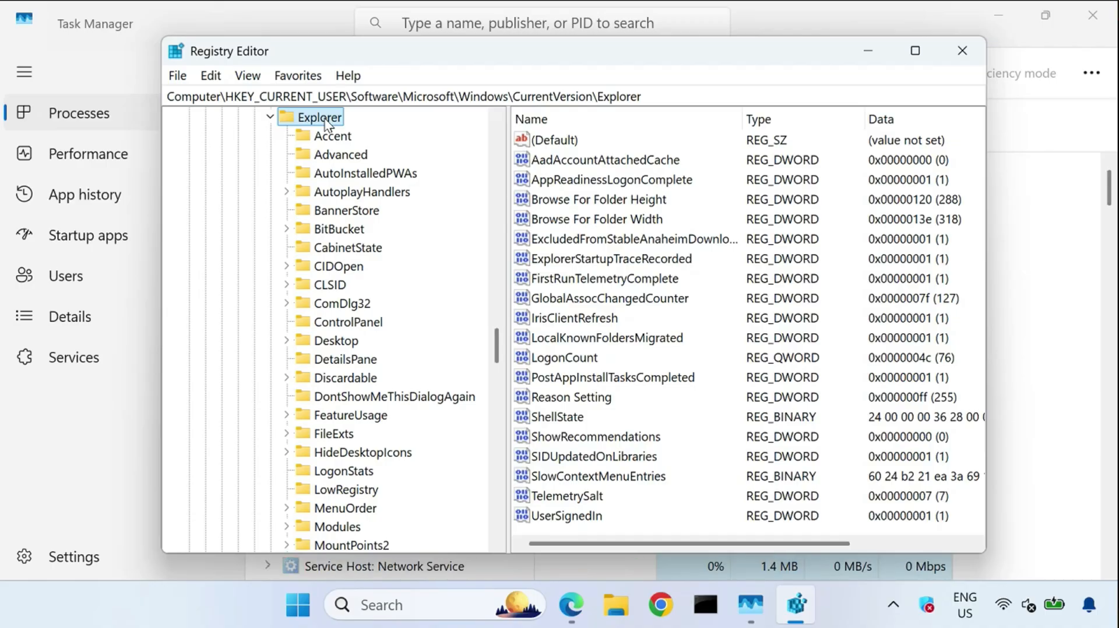
{"action": "scroll", "coordinate": [363, 289], "scroll_direction": "down", "scroll_amount": 1}
{"action": "scroll", "coordinate": [363, 290], "scroll_direction": "down", "scroll_amount": 7}
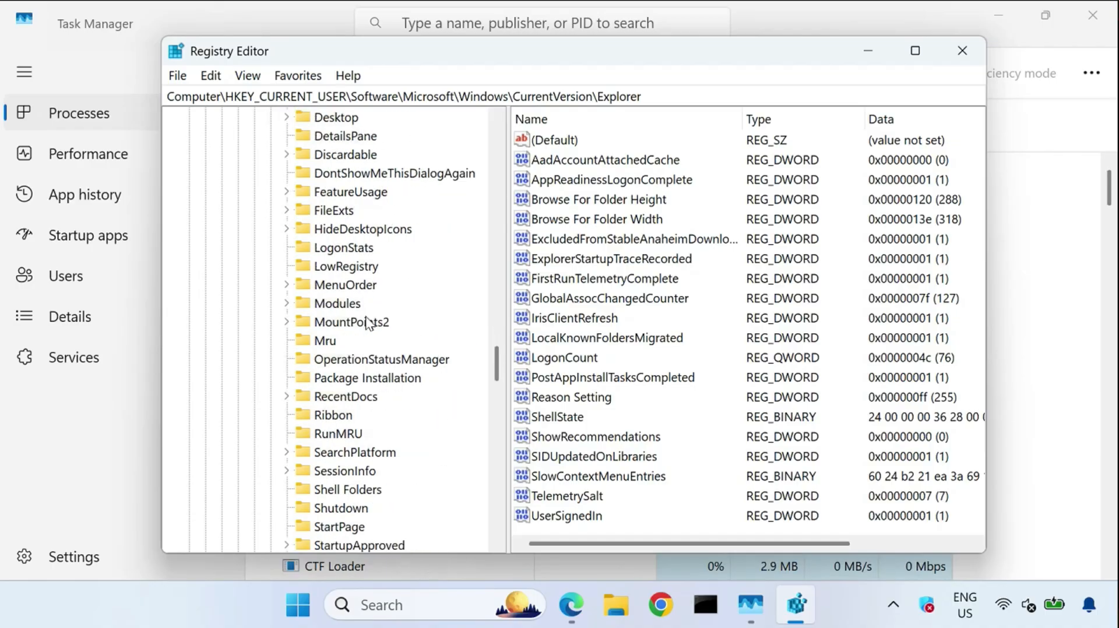
{"action": "scroll", "coordinate": [368, 329], "scroll_direction": "down", "scroll_amount": 1}
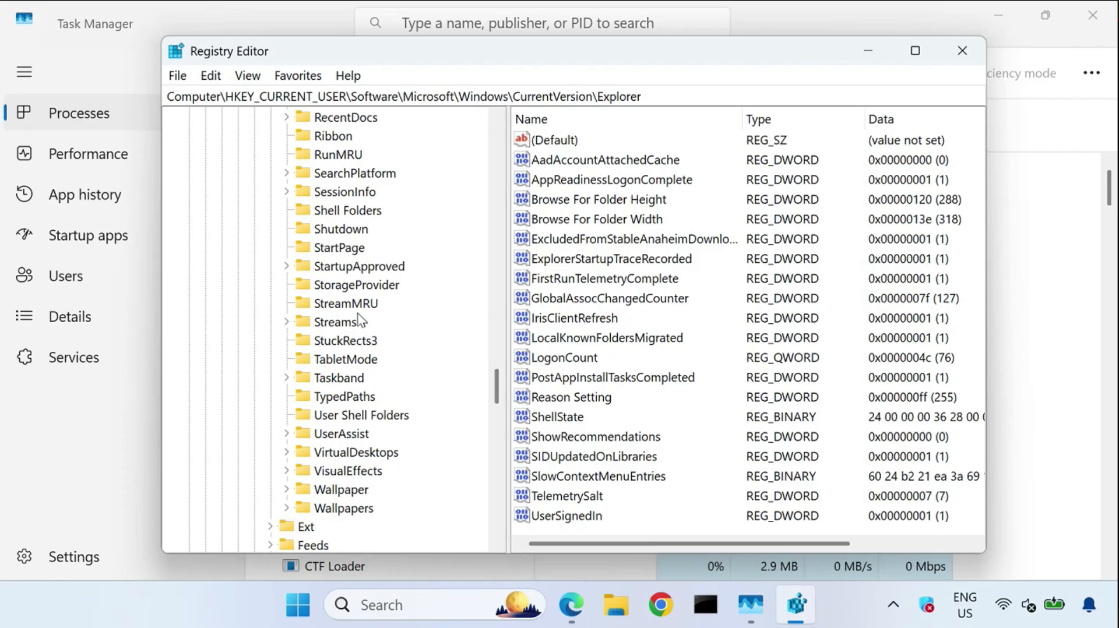
{"action": "left_click", "coordinate": [368, 418]}
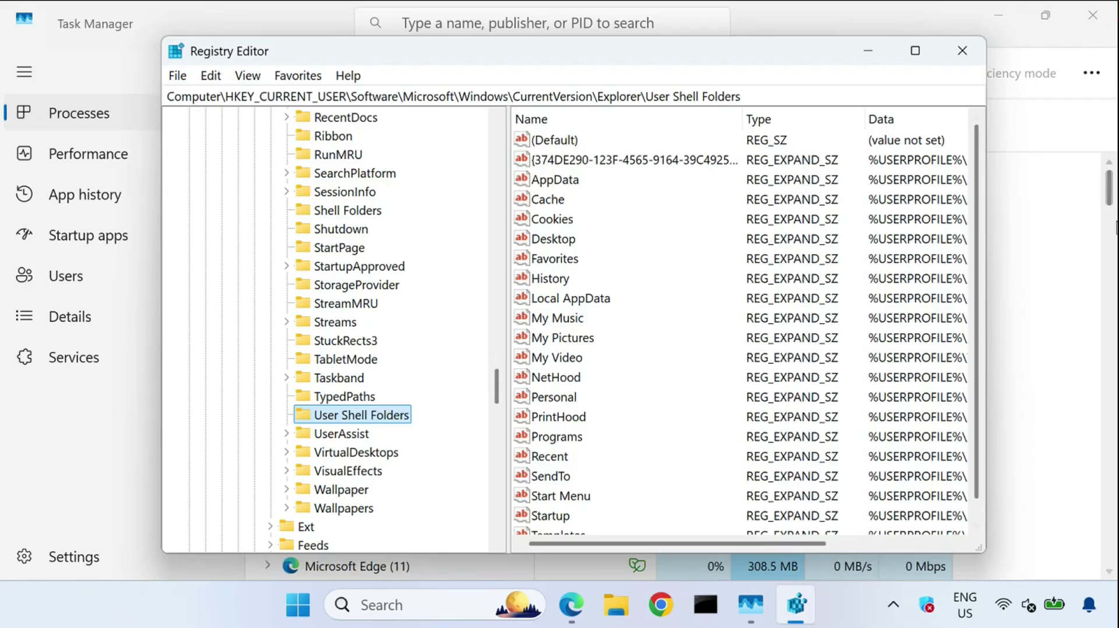
Check and accept %USERPROFILE%\Desktop as the Desktop value's data in User Shell Folders, and close Registry Editor and Task Manager
{"action": "left_click", "coordinate": [551, 239]}
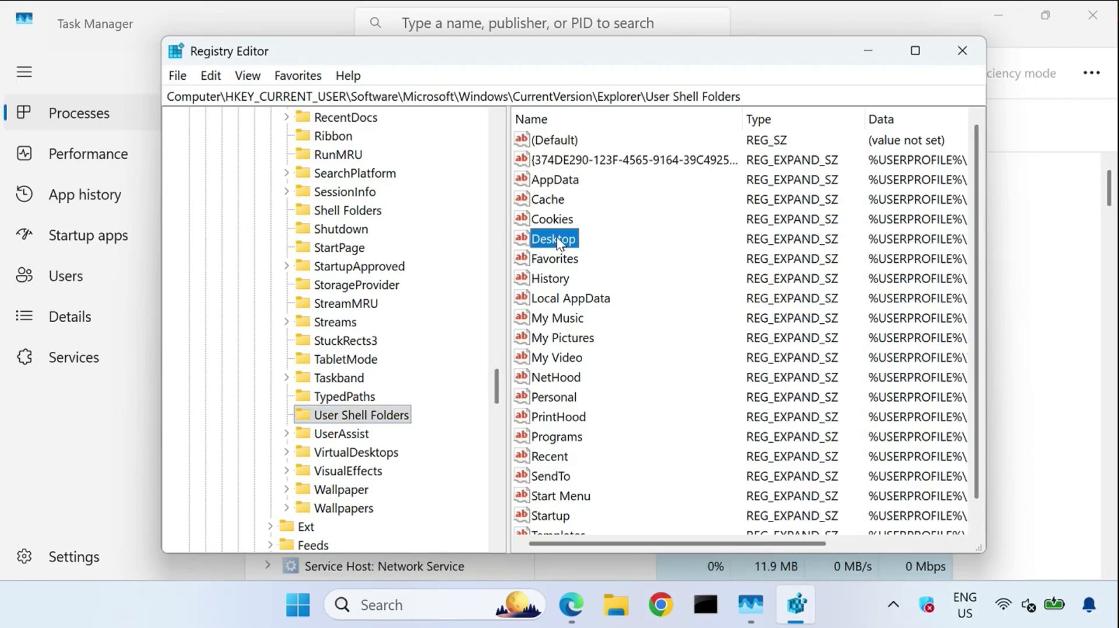
{"action": "double_click", "coordinate": [551, 239]}
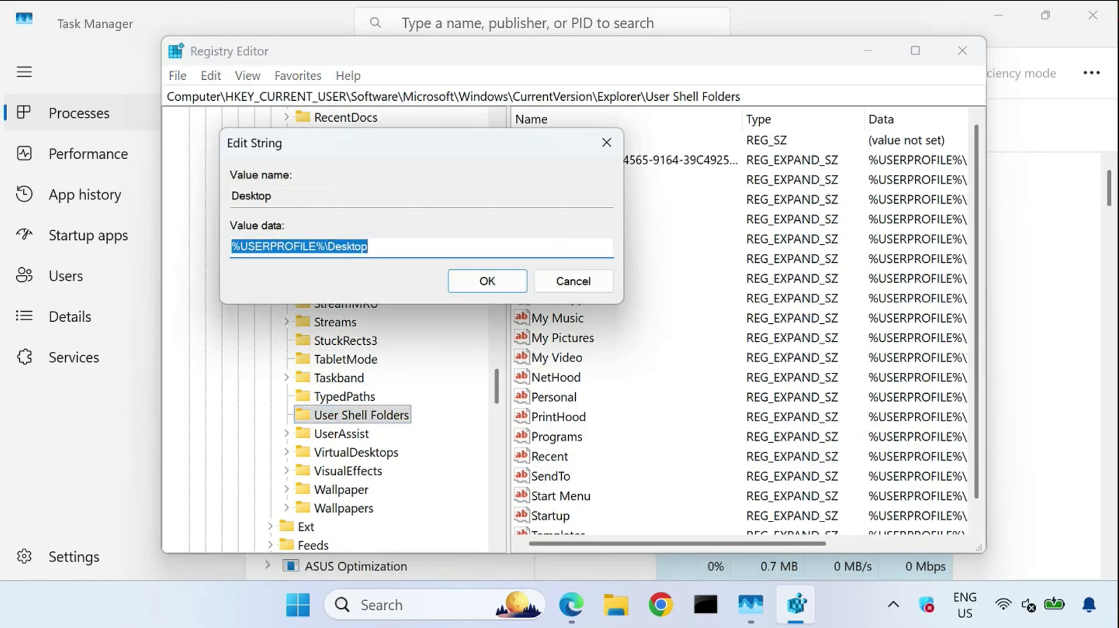
{"action": "left_click", "coordinate": [309, 246]}
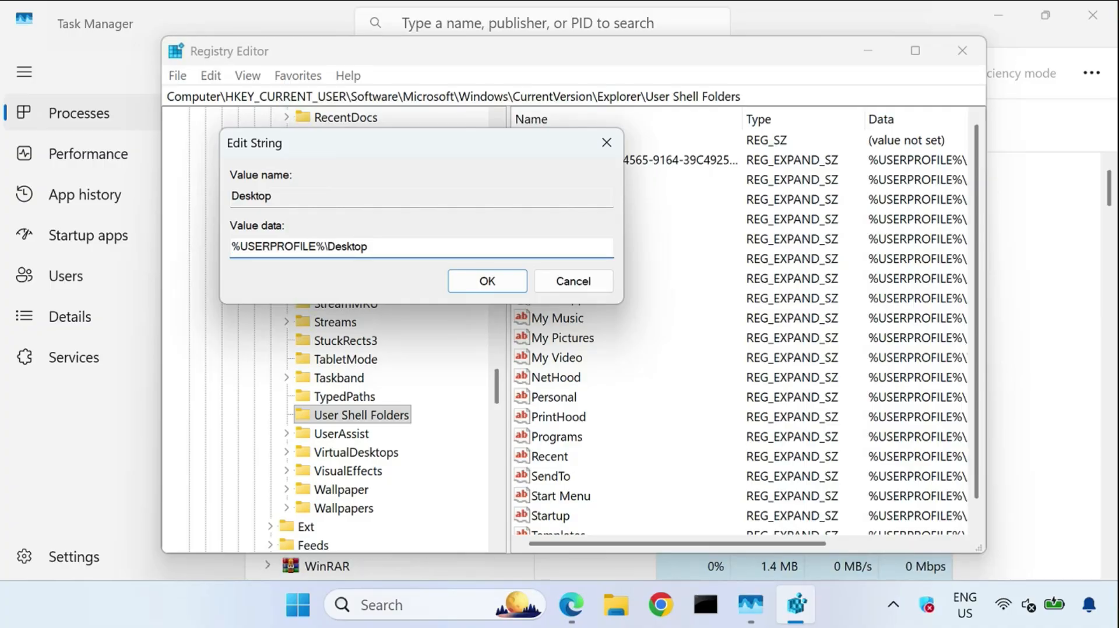
{"action": "left_click_drag", "start_coordinate": [372, 246], "coordinate": [227, 247]}
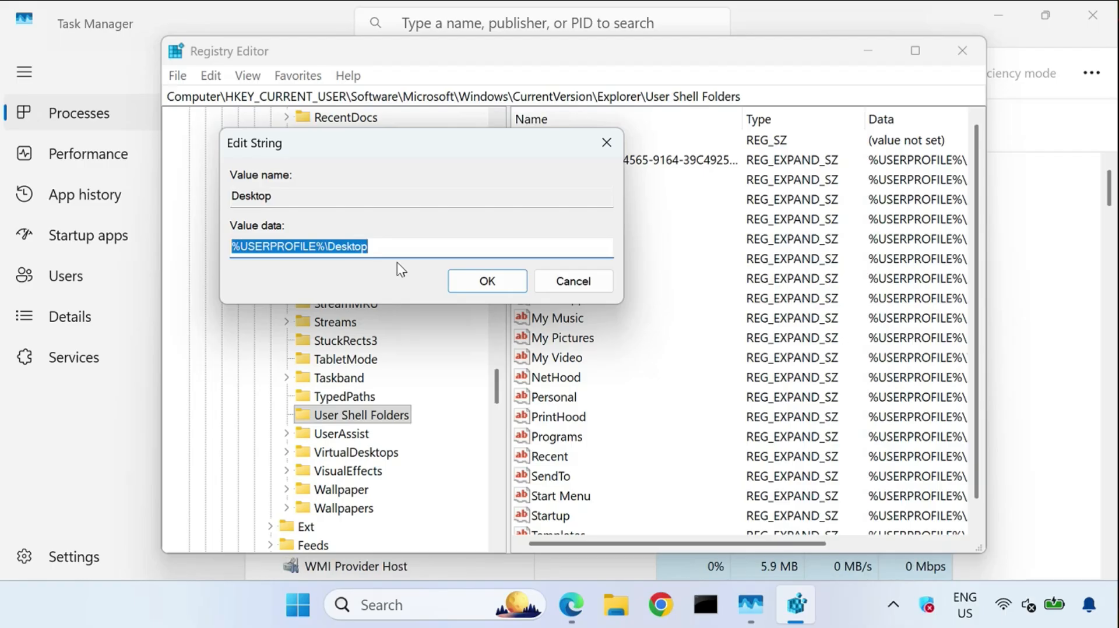
{"action": "left_click", "coordinate": [488, 282]}
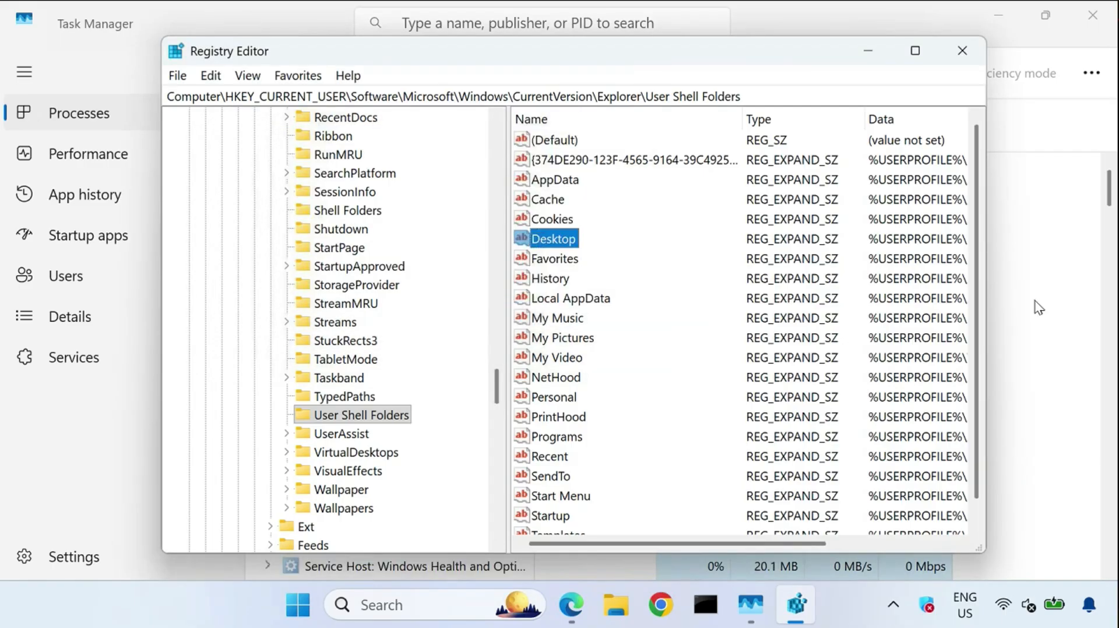
{"action": "left_click", "coordinate": [963, 55]}
{"action": "left_click", "coordinate": [1086, 20]}
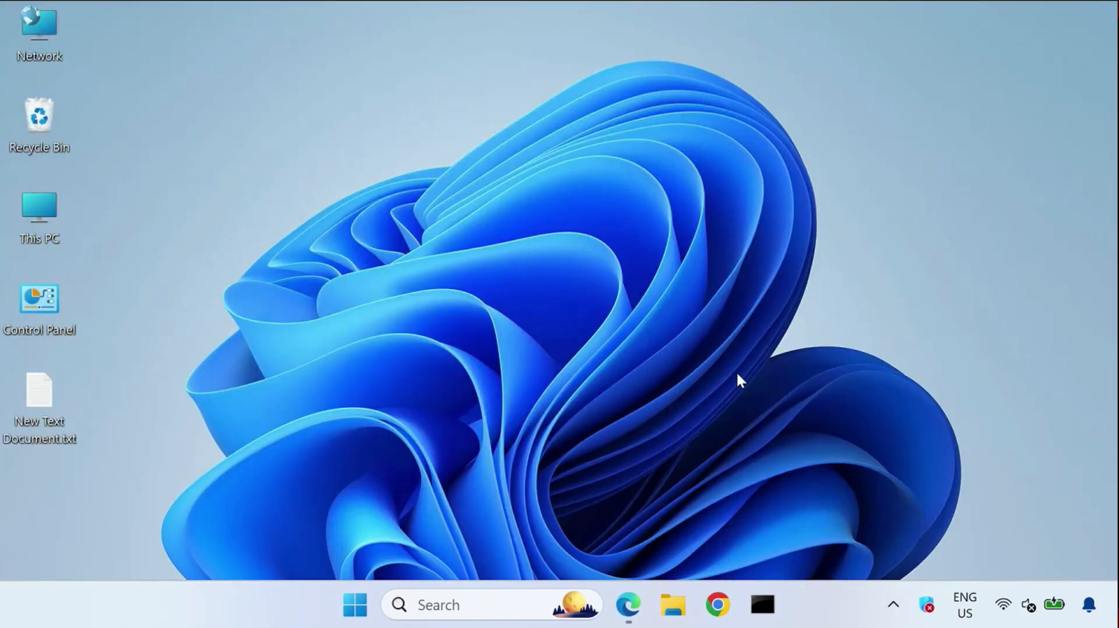
{"action": "left_click", "coordinate": [357, 603]}
{"action": "type", "text": "di"}
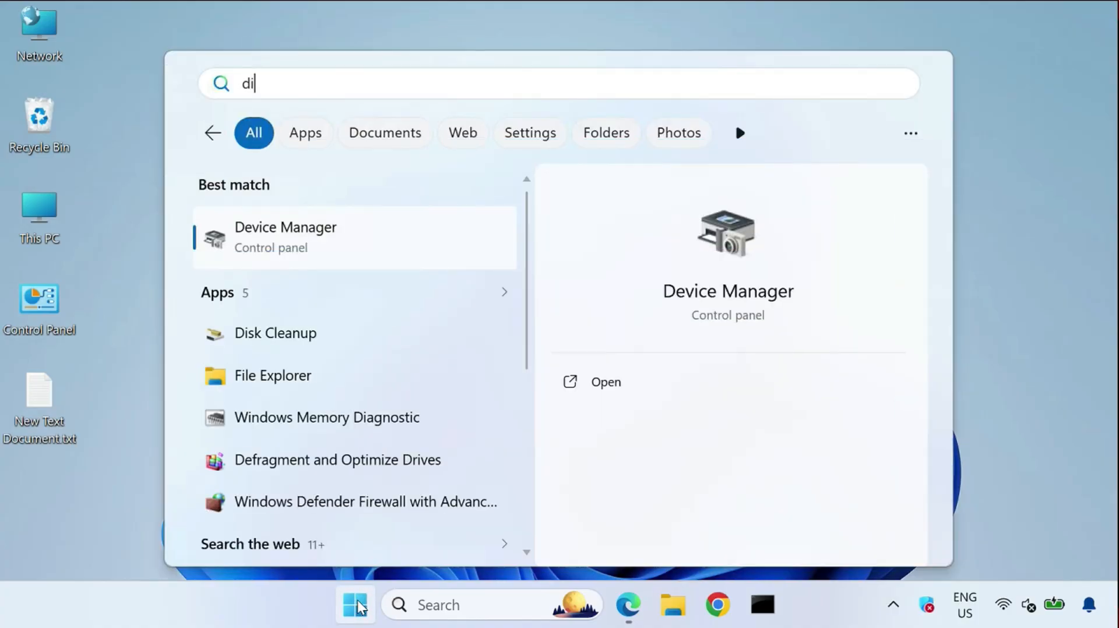
{"action": "type", "text": "sk"}
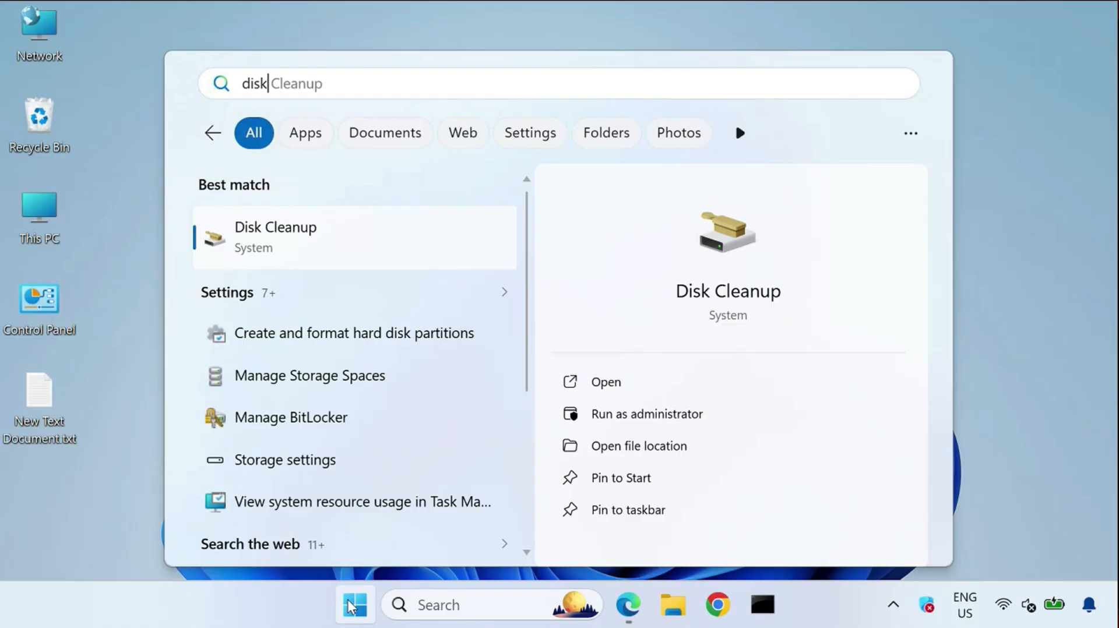
{"action": "type", "text": " mana"}
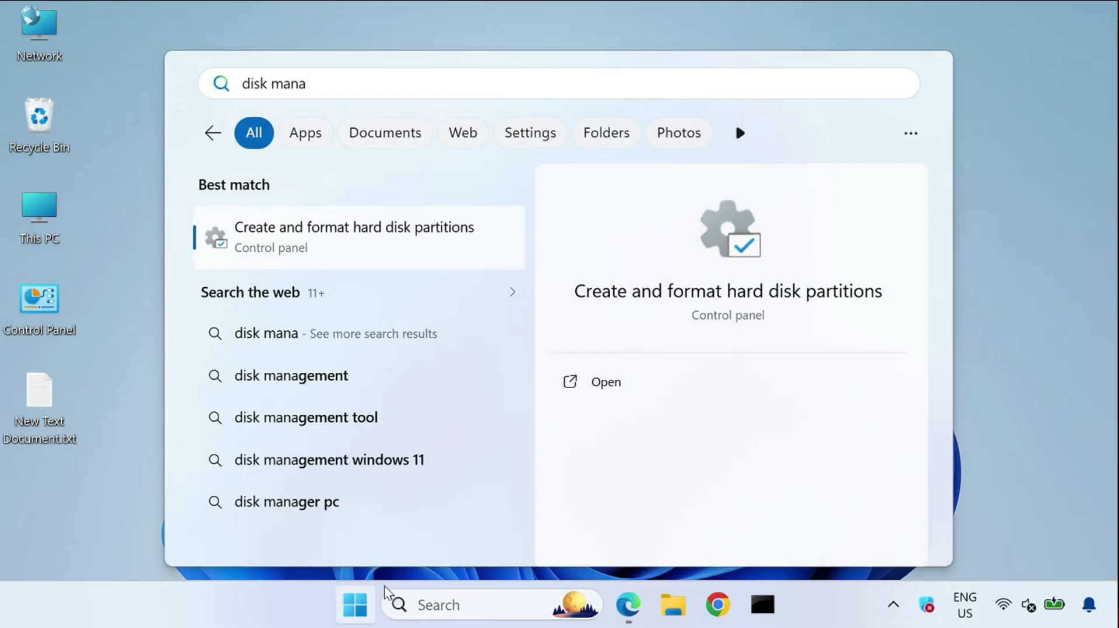
Open Computer Management and show Disk Management under Storage
{"action": "right_click", "coordinate": [366, 612]}
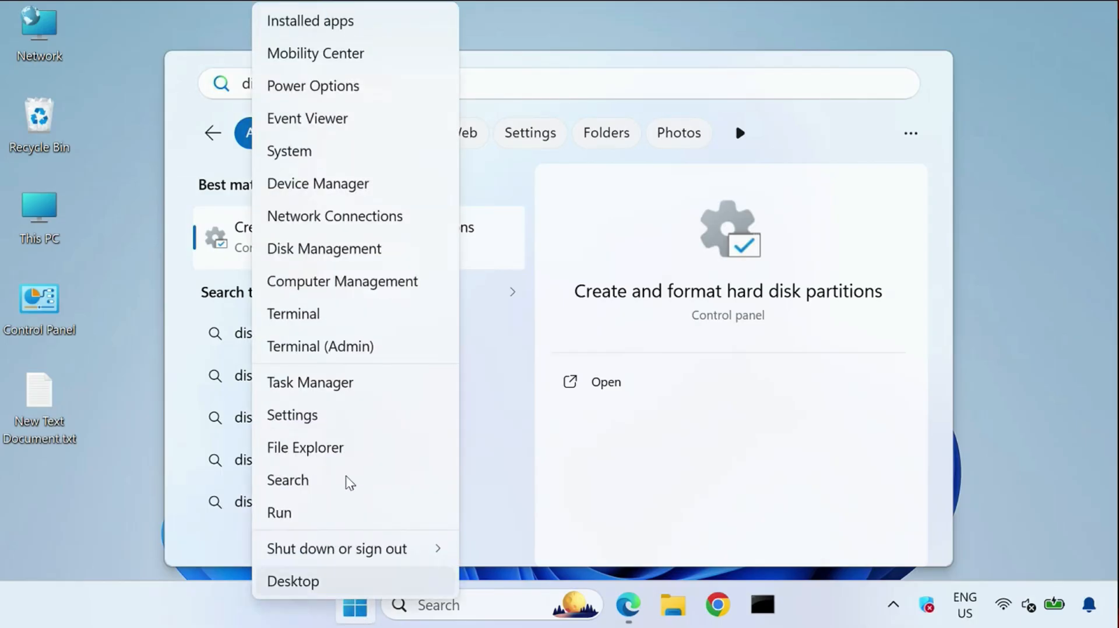
{"action": "left_click", "coordinate": [328, 283]}
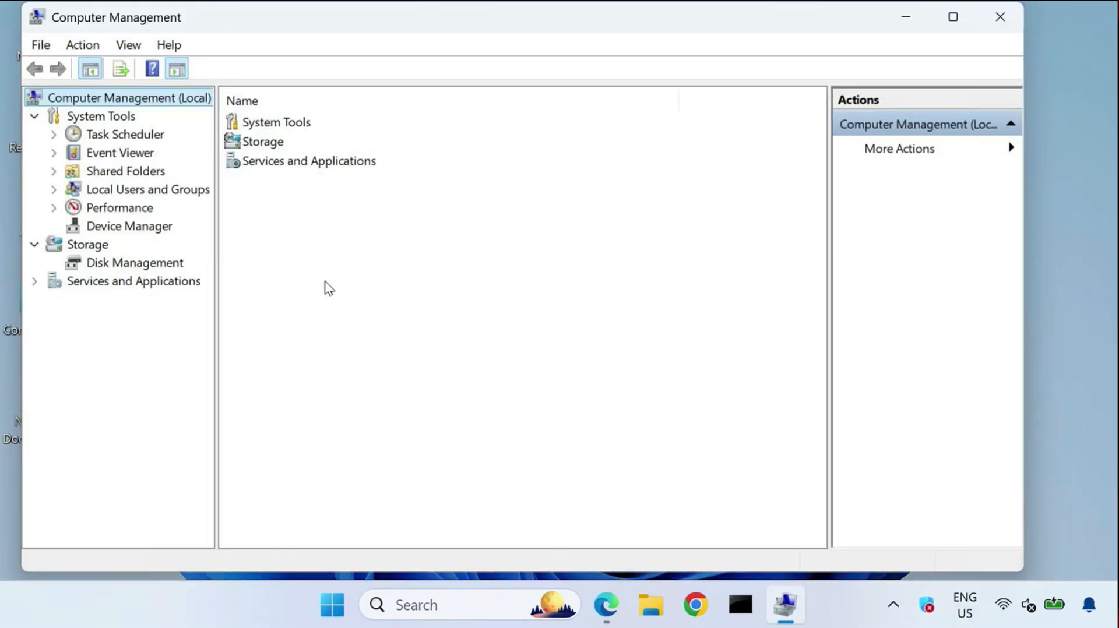
{"action": "left_click", "coordinate": [106, 267]}
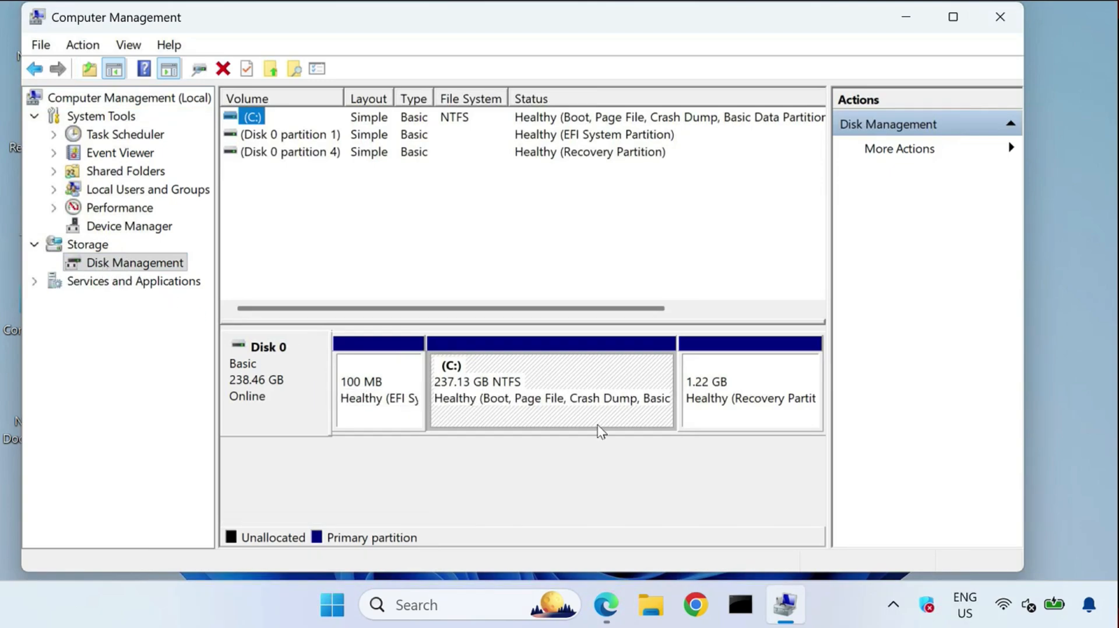
Open the C: volume from Disk Management to check its folders, and close File Explorer and Computer Management
{"action": "right_click", "coordinate": [727, 427]}
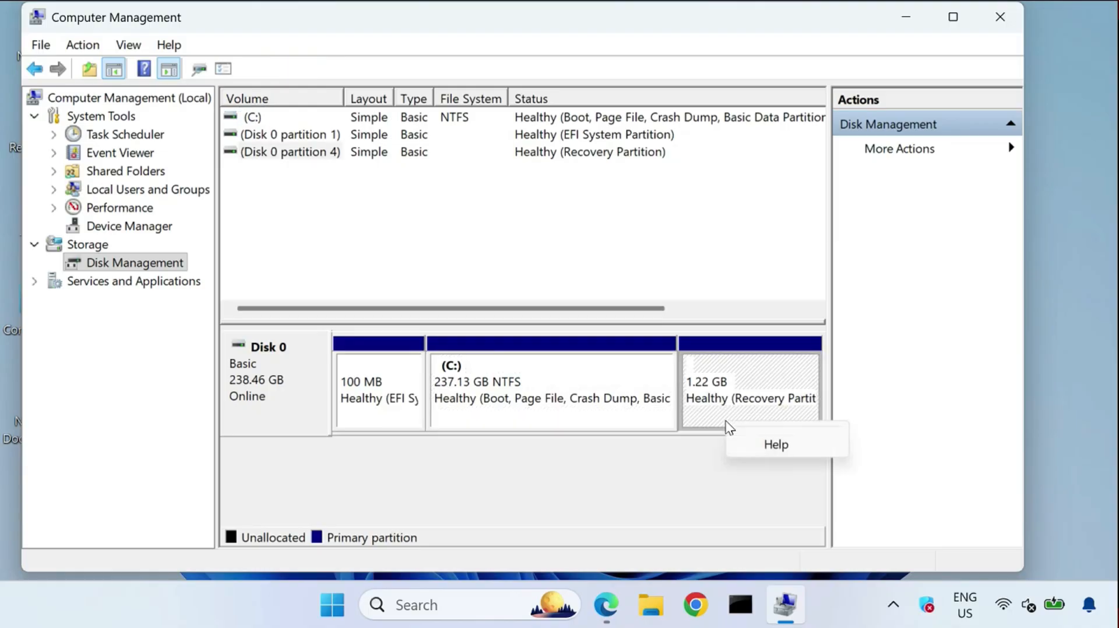
{"action": "left_click", "coordinate": [606, 406]}
{"action": "right_click", "coordinate": [607, 407]}
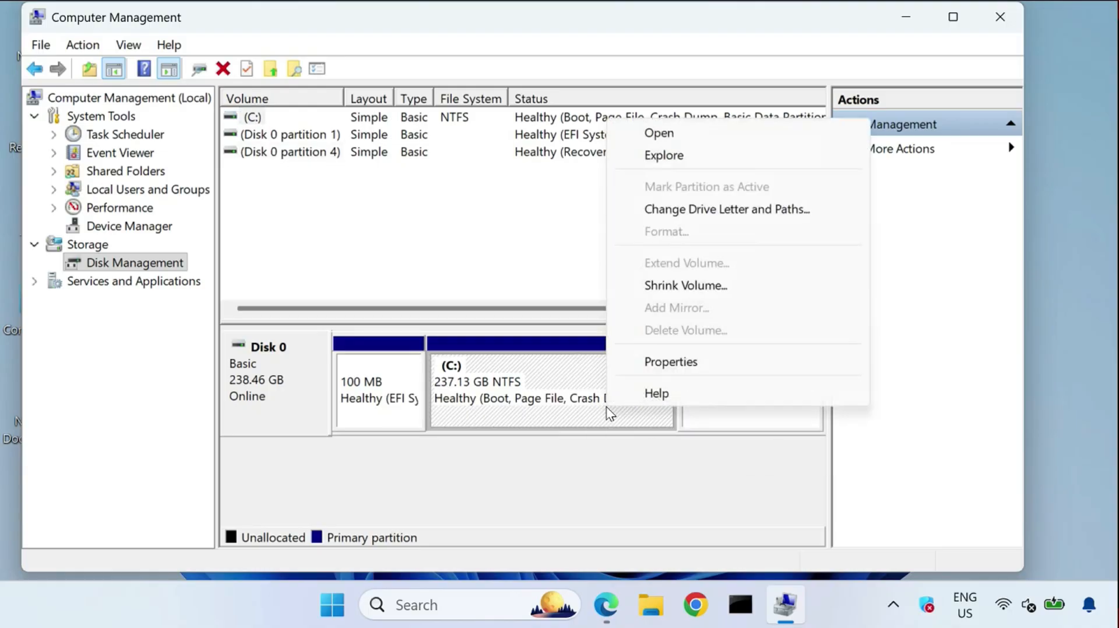
{"action": "left_click", "coordinate": [664, 133]}
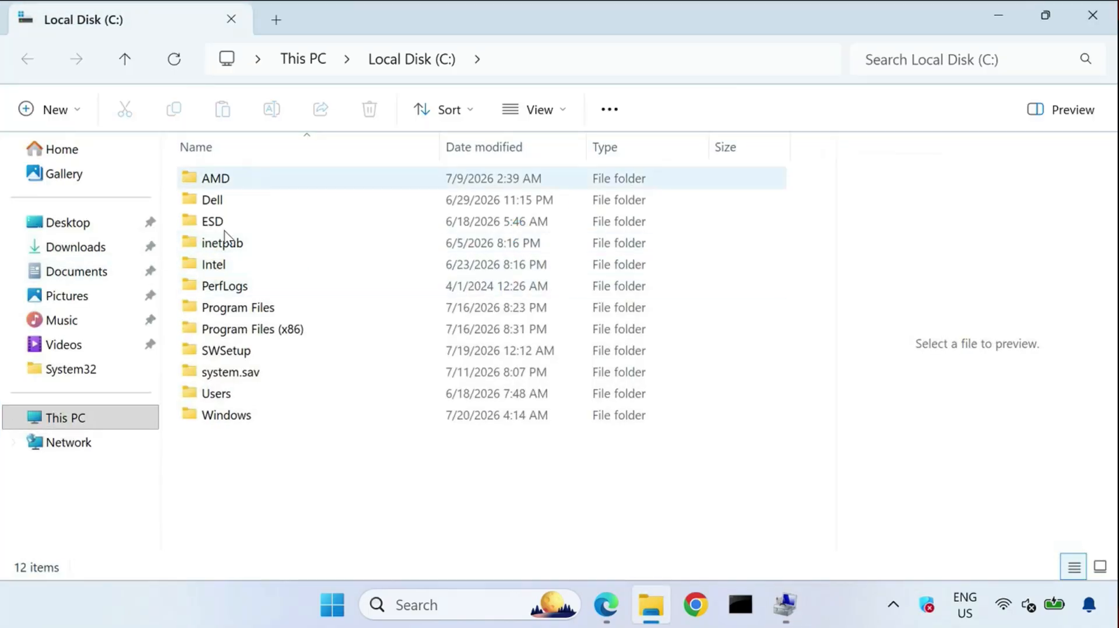
{"action": "left_click", "coordinate": [1084, 17]}
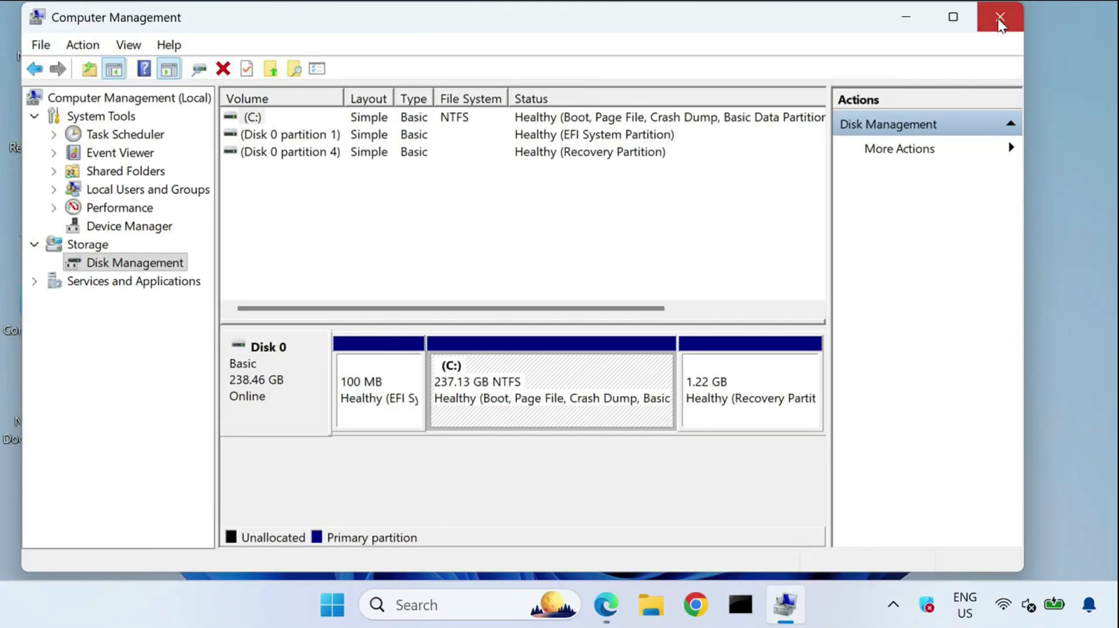
{"action": "left_click", "coordinate": [1000, 19]}
Open Command Prompt as administrator and run the system file scan with sfc /scannow
{"action": "left_click", "coordinate": [361, 611]}
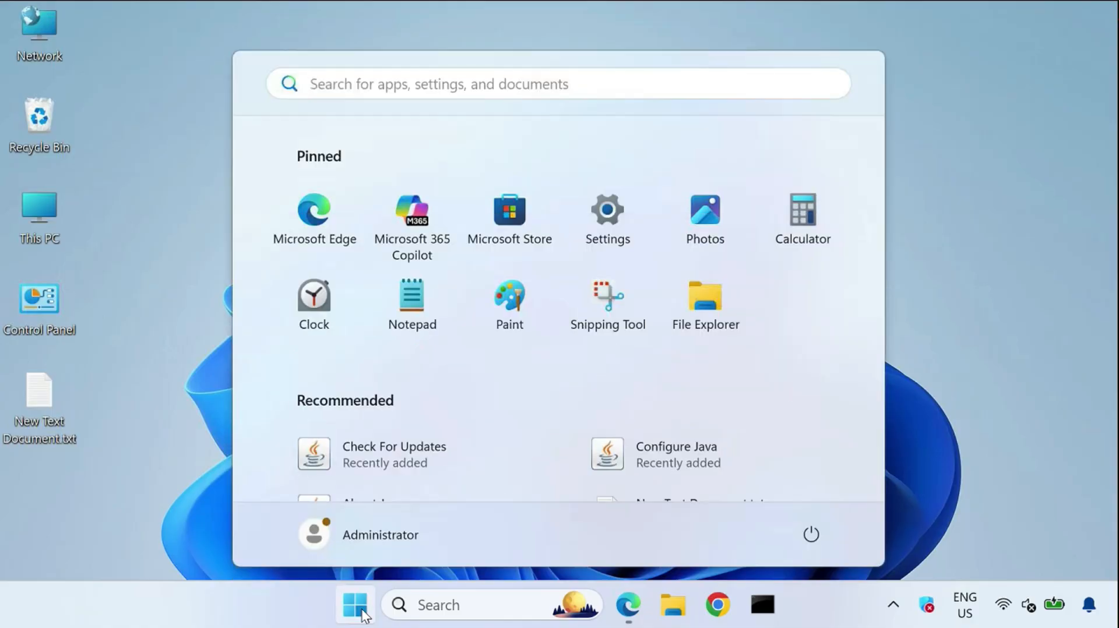
{"action": "type", "text": "cmd"}
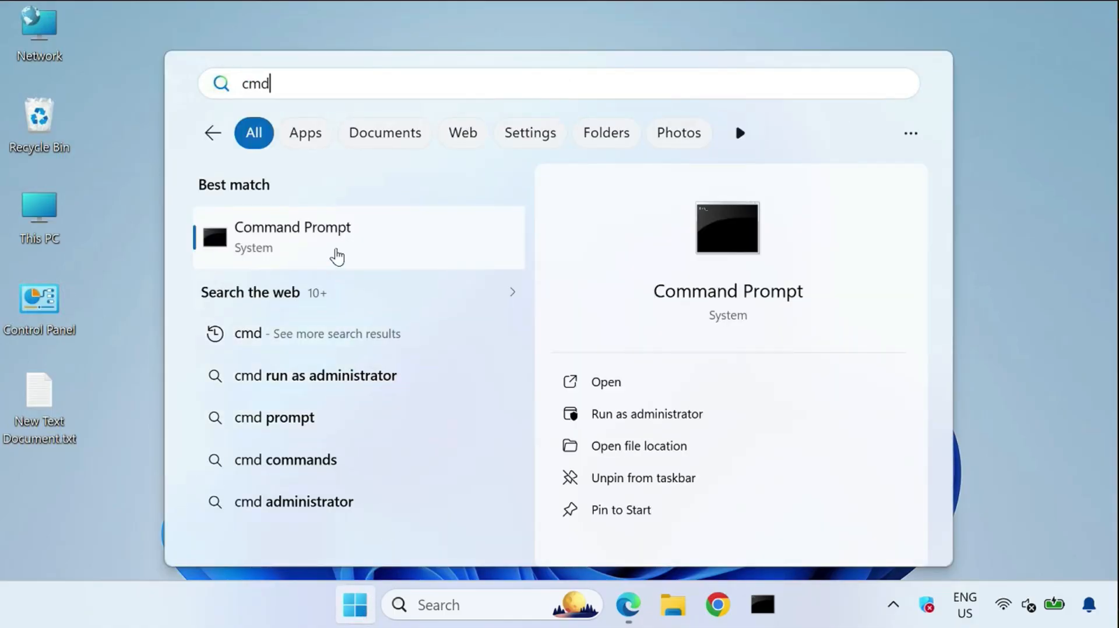
{"action": "right_click", "coordinate": [335, 254]}
{"action": "left_click", "coordinate": [367, 270]}
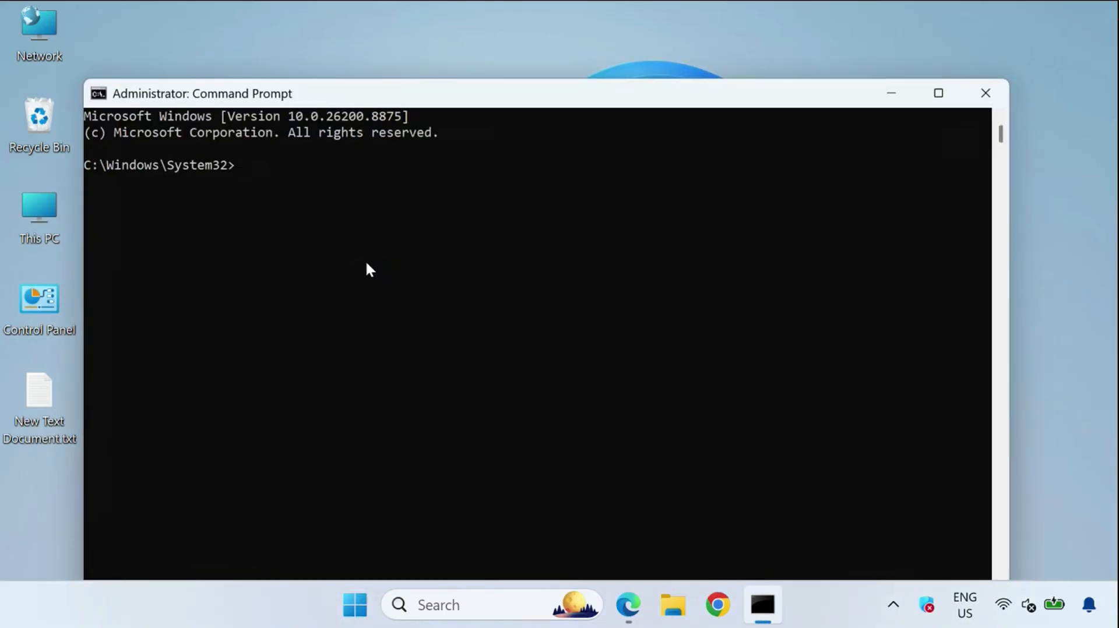
{"action": "type", "text": "sfc /scannow"}
{"action": "key", "text": "Return"}
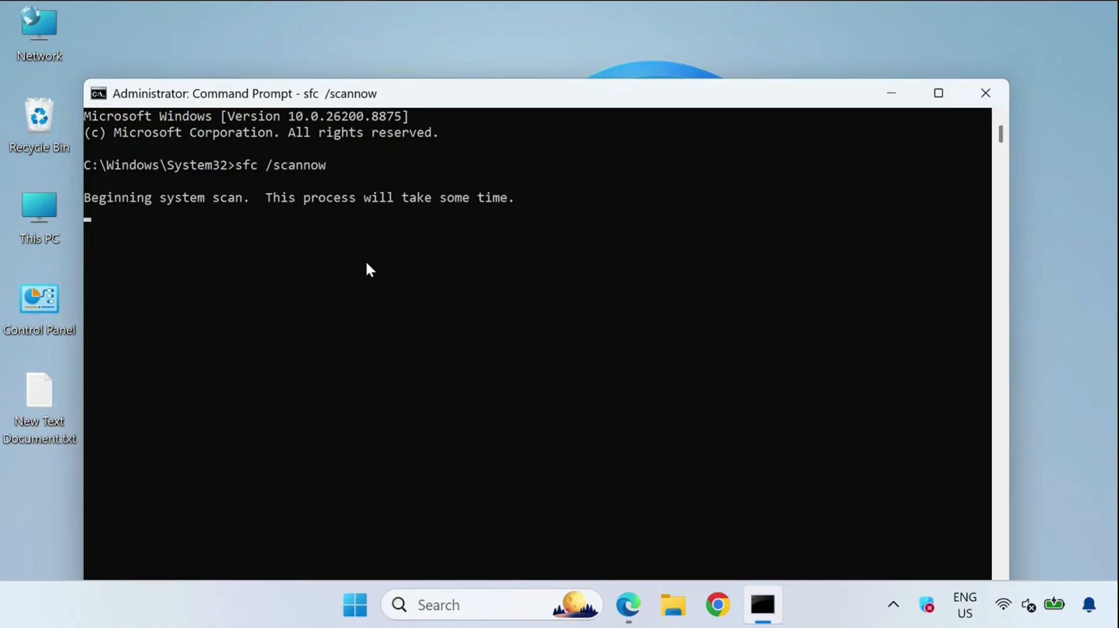